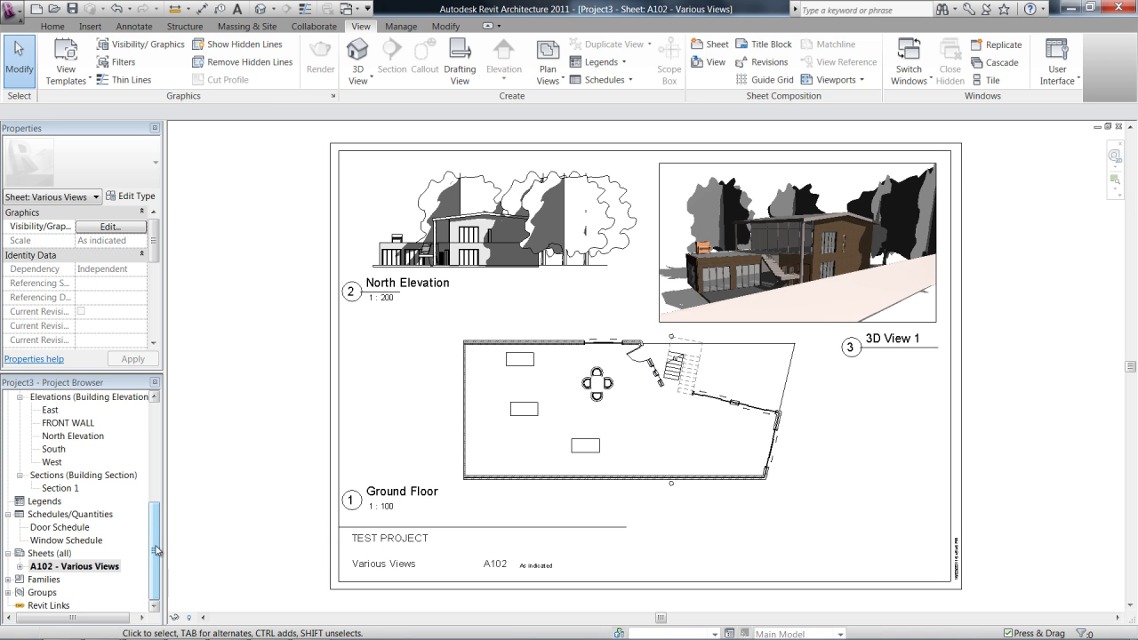
# - Open 3D View 1 from the 3D Views list in the Project Browser
pyautogui.click(842, 253)
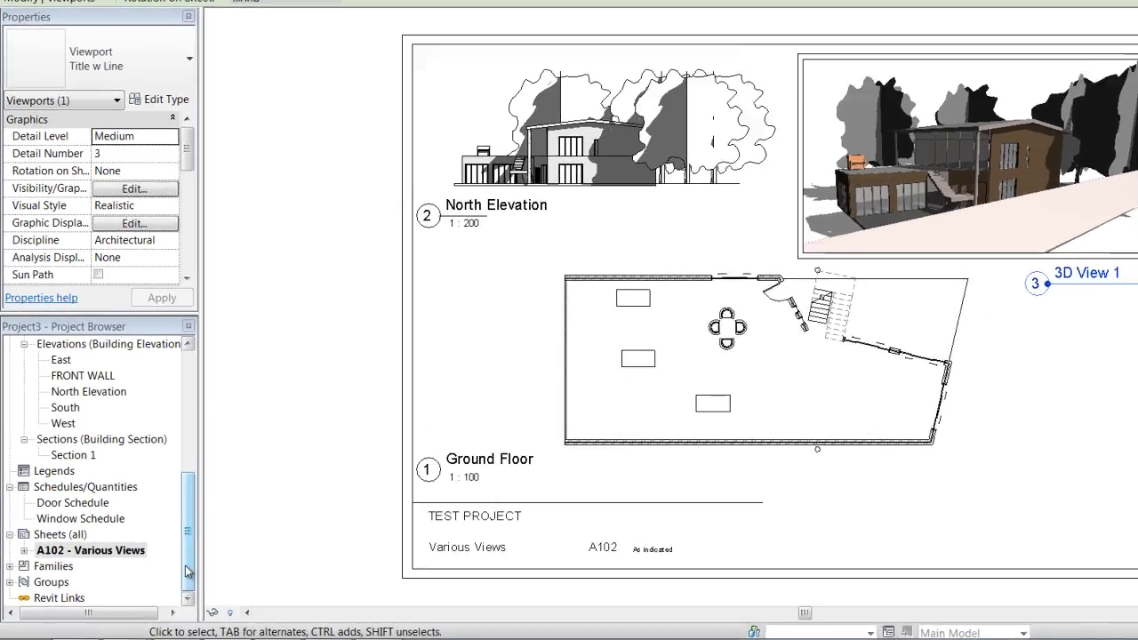
pyautogui.moveTo(152, 577); pyautogui.dragTo(155, 549)
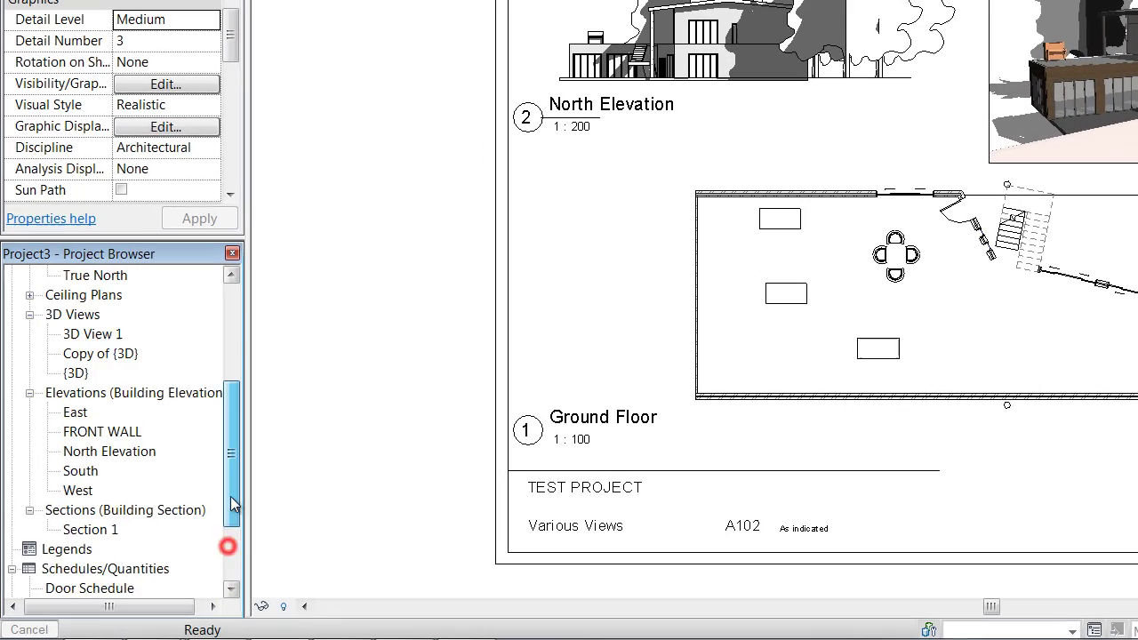
pyautogui.moveTo(233, 504); pyautogui.dragTo(235, 462)
pyautogui.click(86, 411)
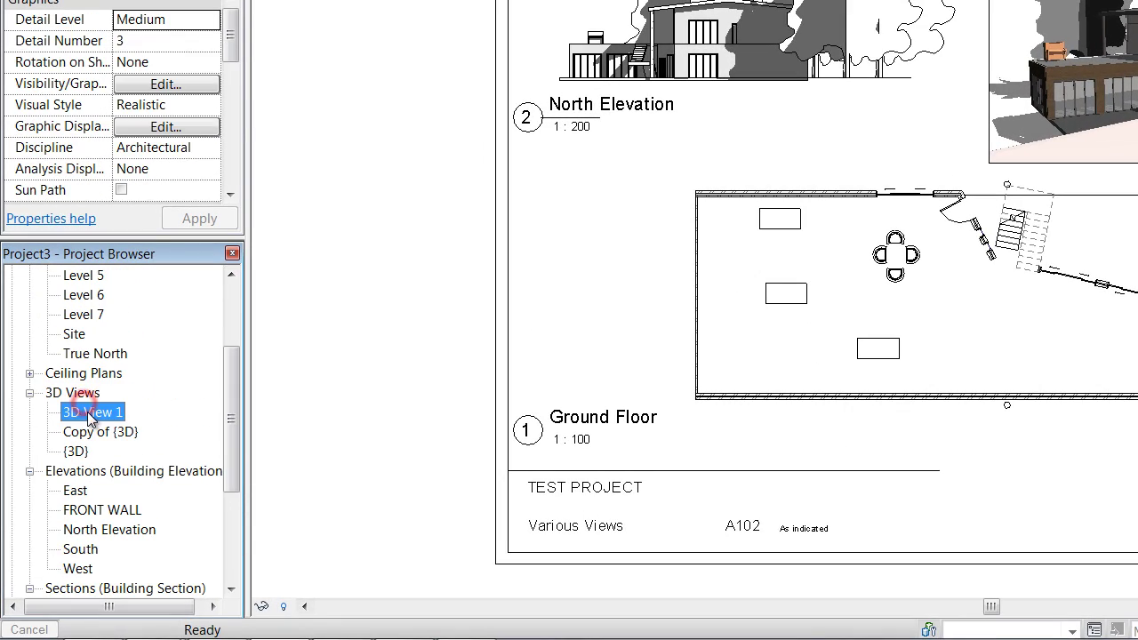
pyautogui.doubleClick(88, 413)
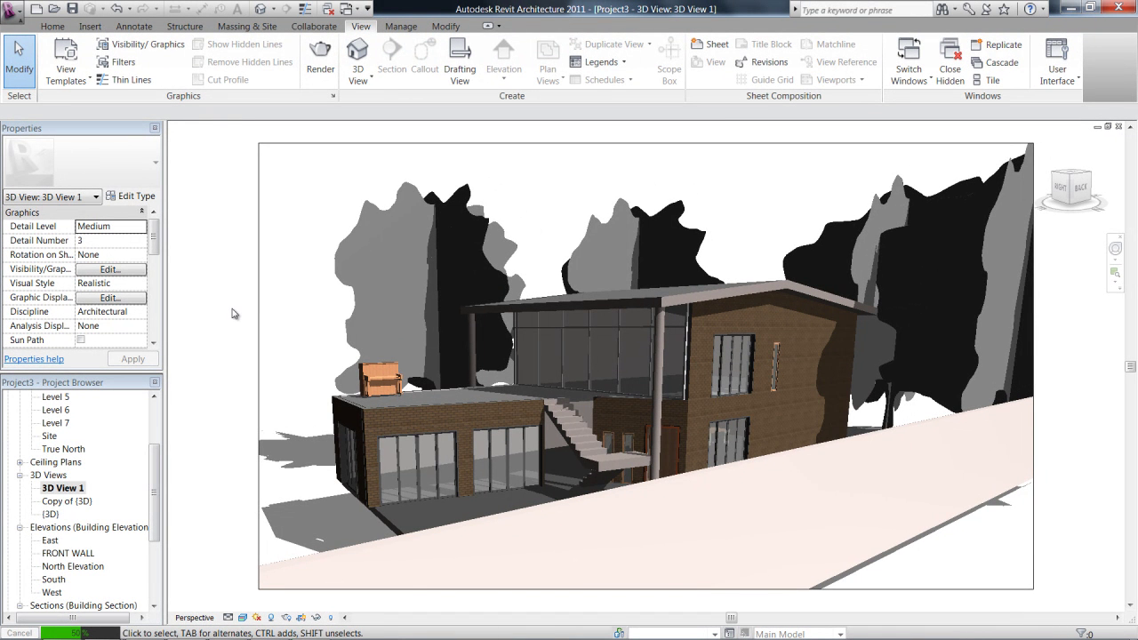
# - Bring up the Rendering dialog for 3D View 1
pyautogui.click(195, 166)
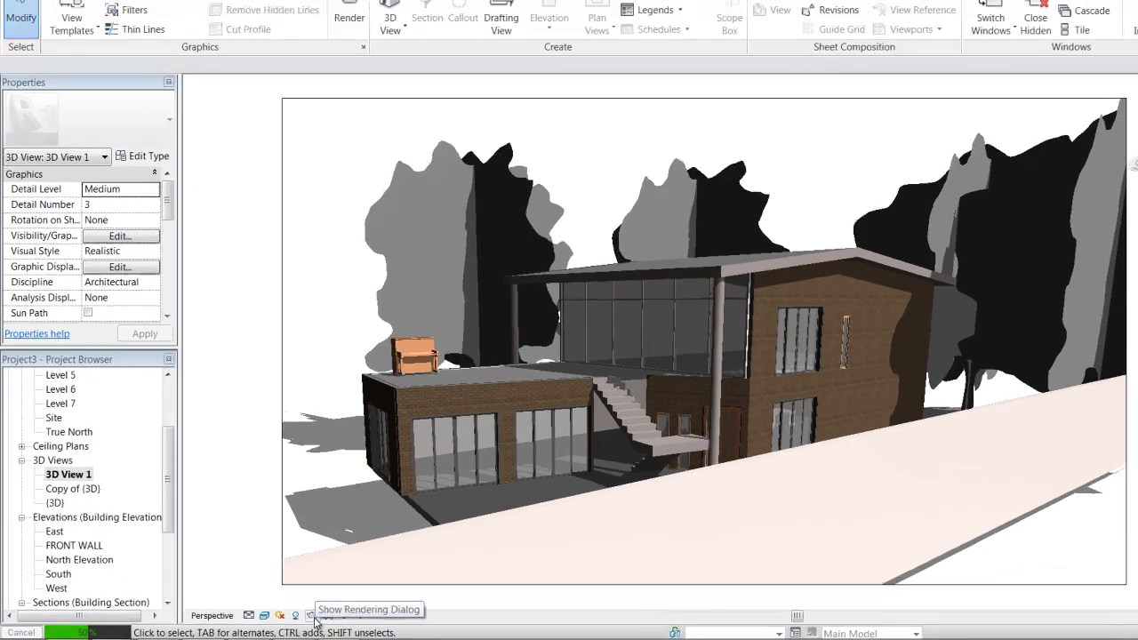
pyautogui.click(286, 618)
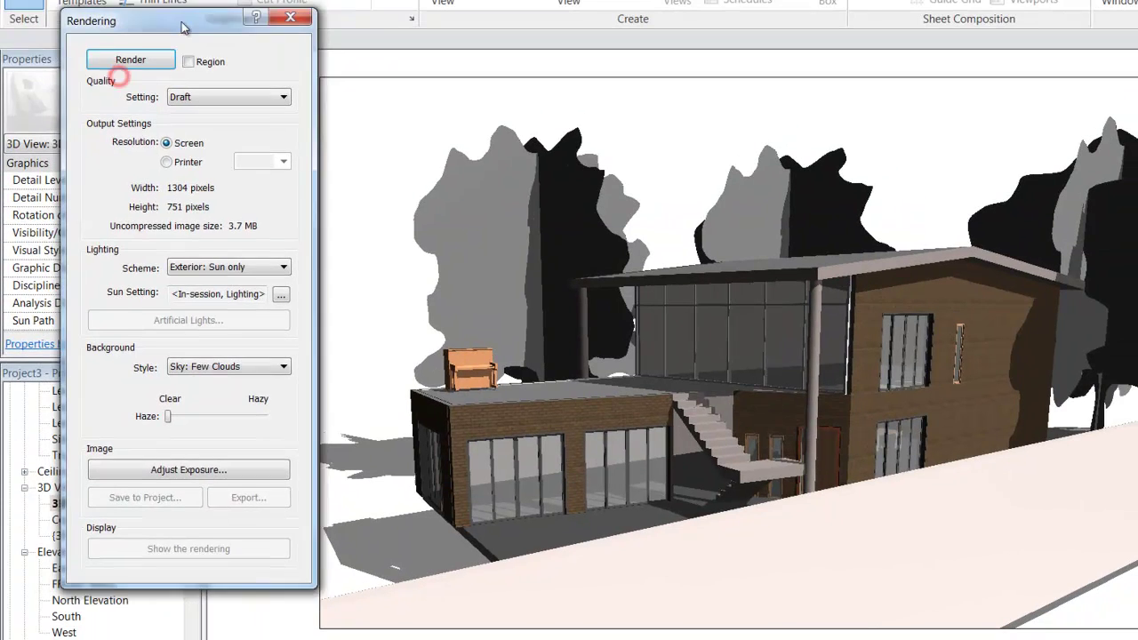
pyautogui.moveTo(182, 27); pyautogui.dragTo(181, 16)
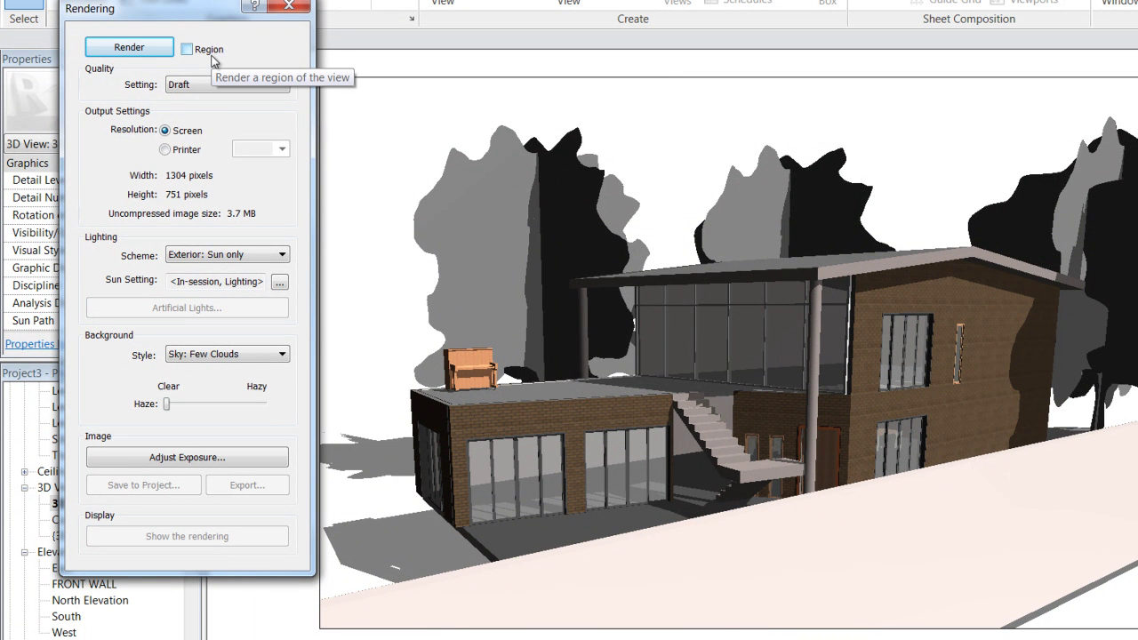
# - Set the render Quality Setting to Medium
pyautogui.click(259, 84)
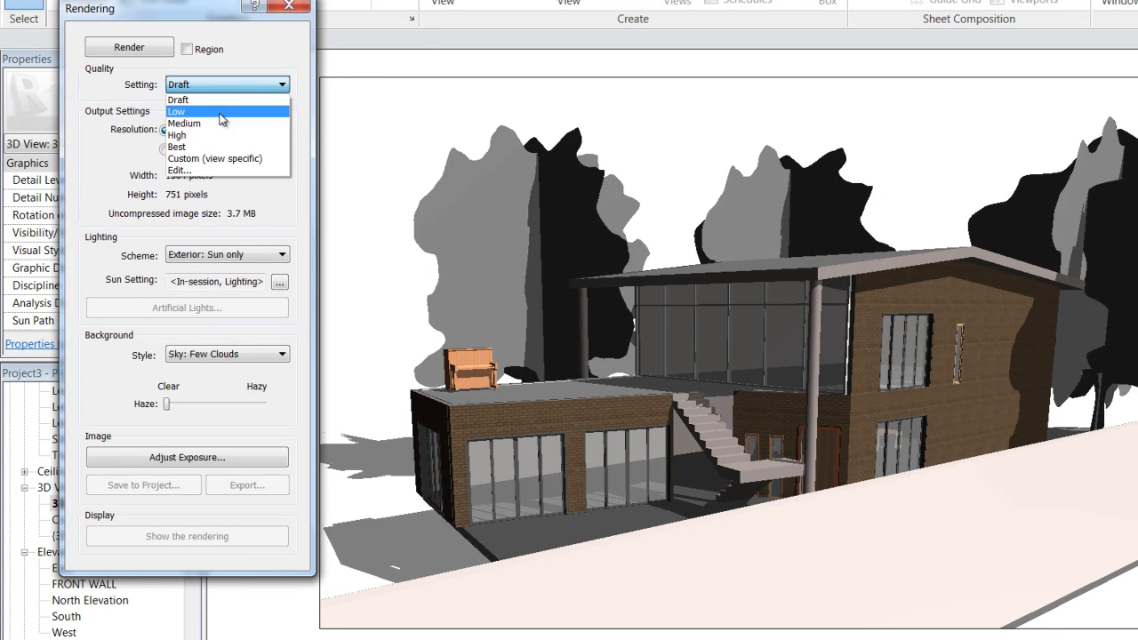
pyautogui.click(218, 112)
pyautogui.click(227, 84)
pyautogui.click(223, 84)
pyautogui.click(223, 85)
pyautogui.click(218, 158)
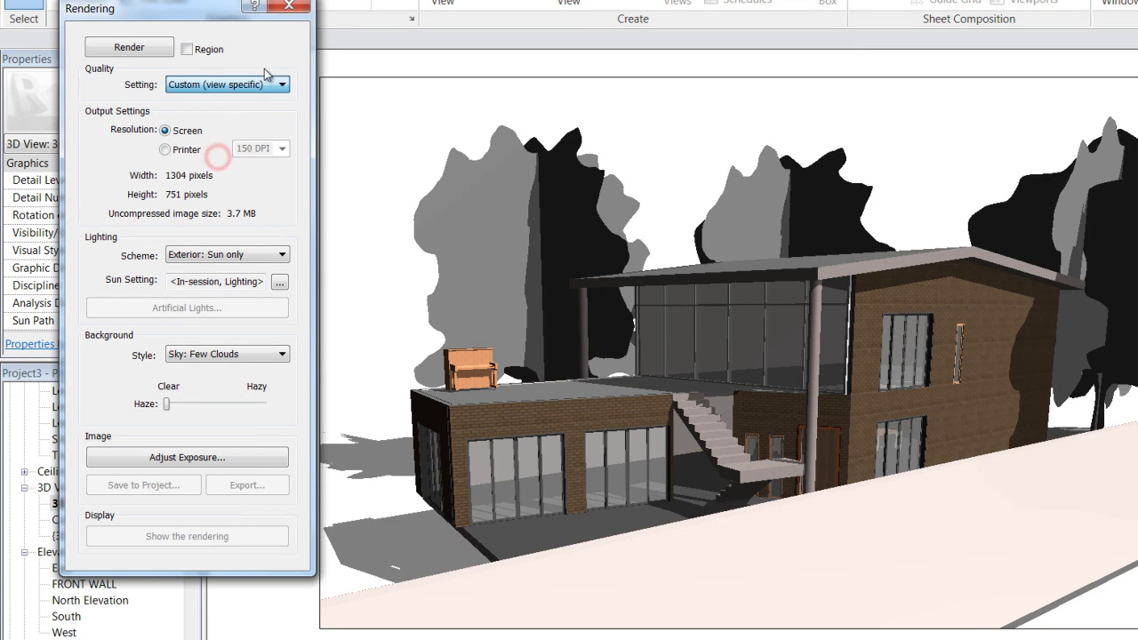
pyautogui.click(257, 84)
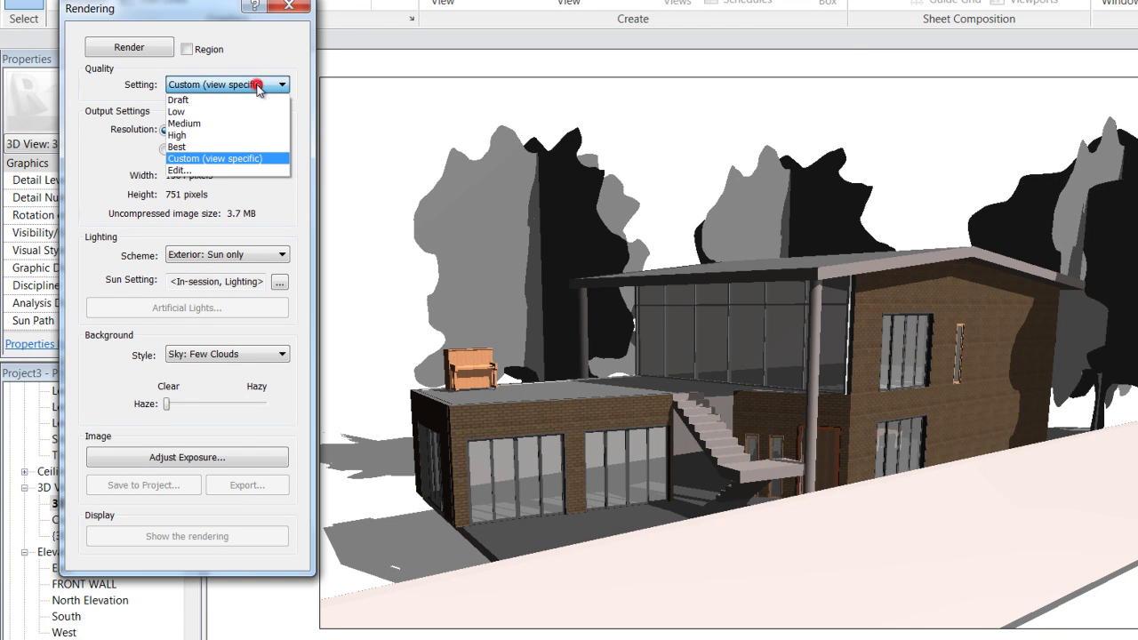
pyautogui.click(204, 123)
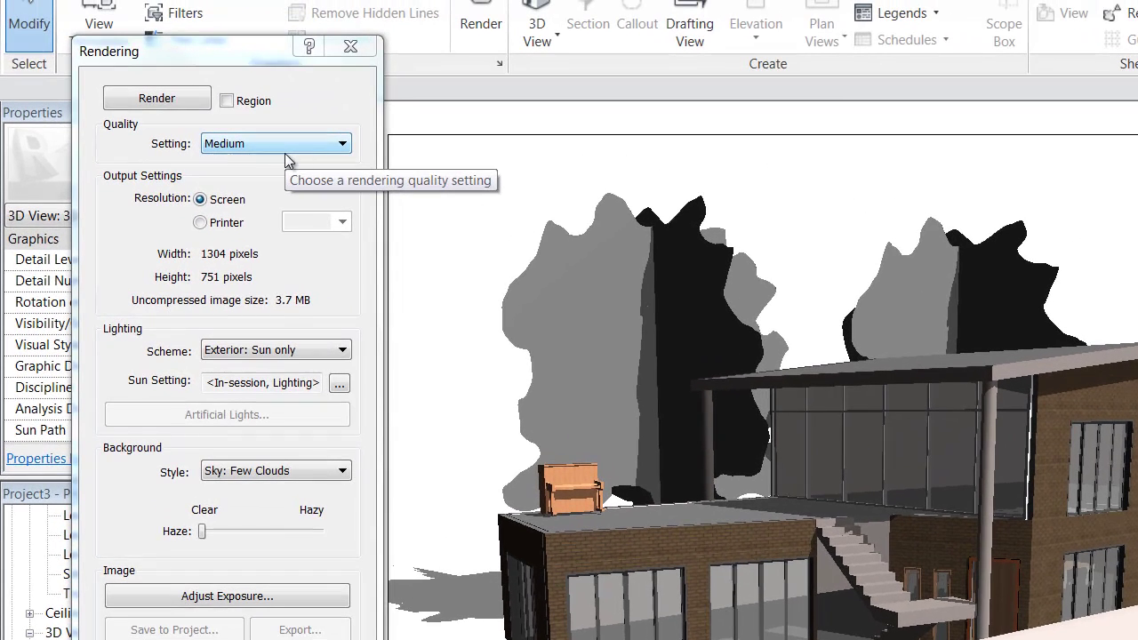
pyautogui.click(287, 145)
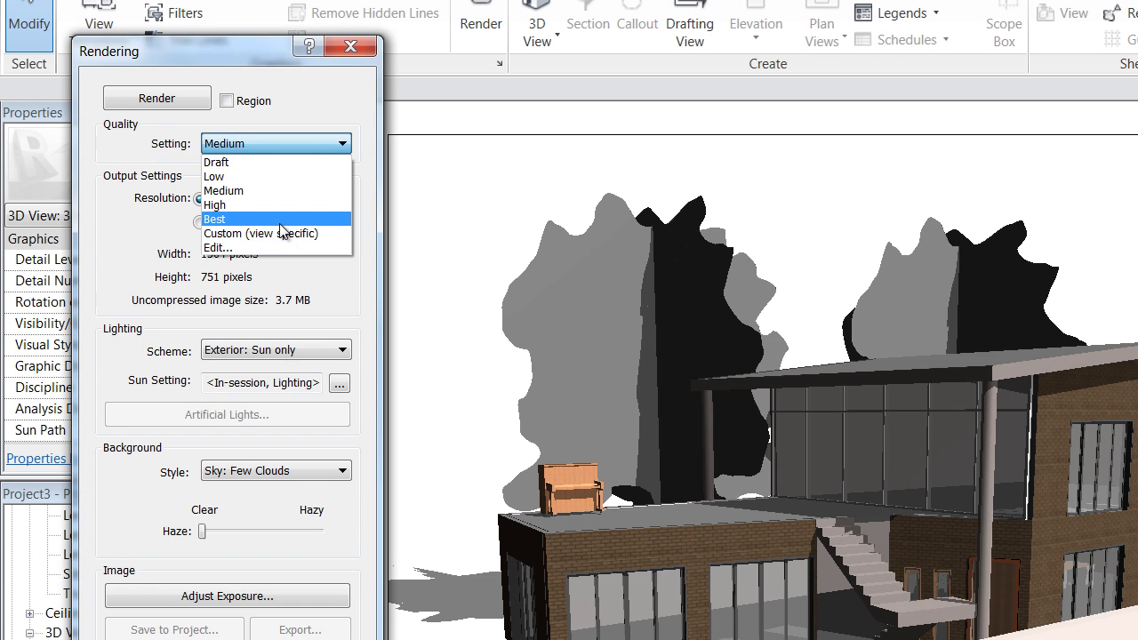
pyautogui.click(282, 191)
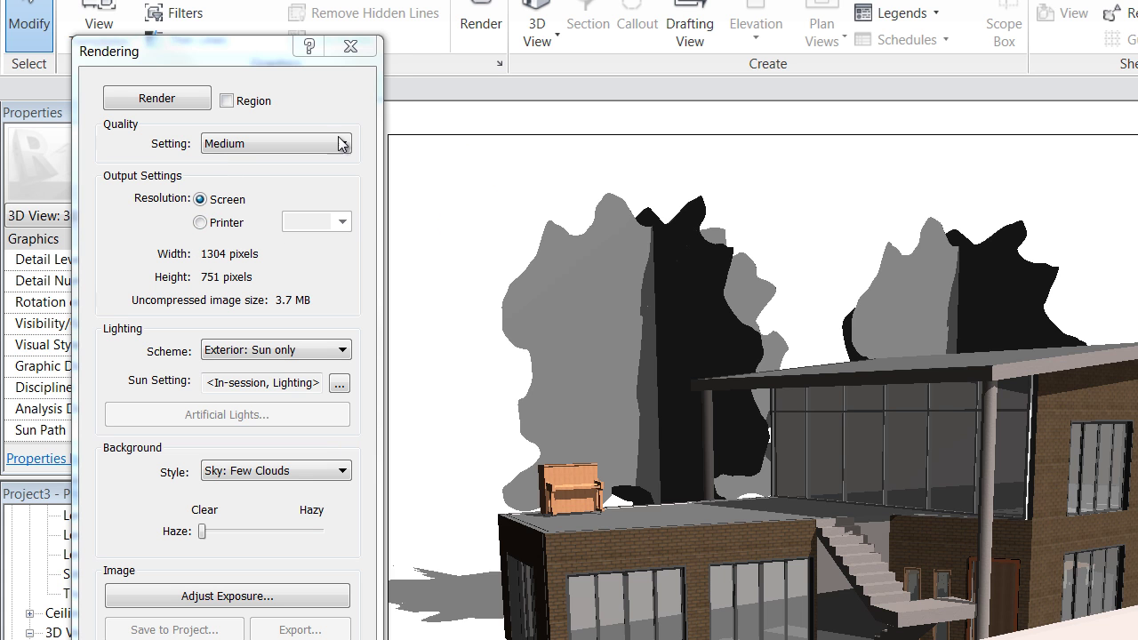
# - Set output to Printer resolution at 150 DPI, keeping Exterior: Sun only lighting
pyautogui.click(200, 222)
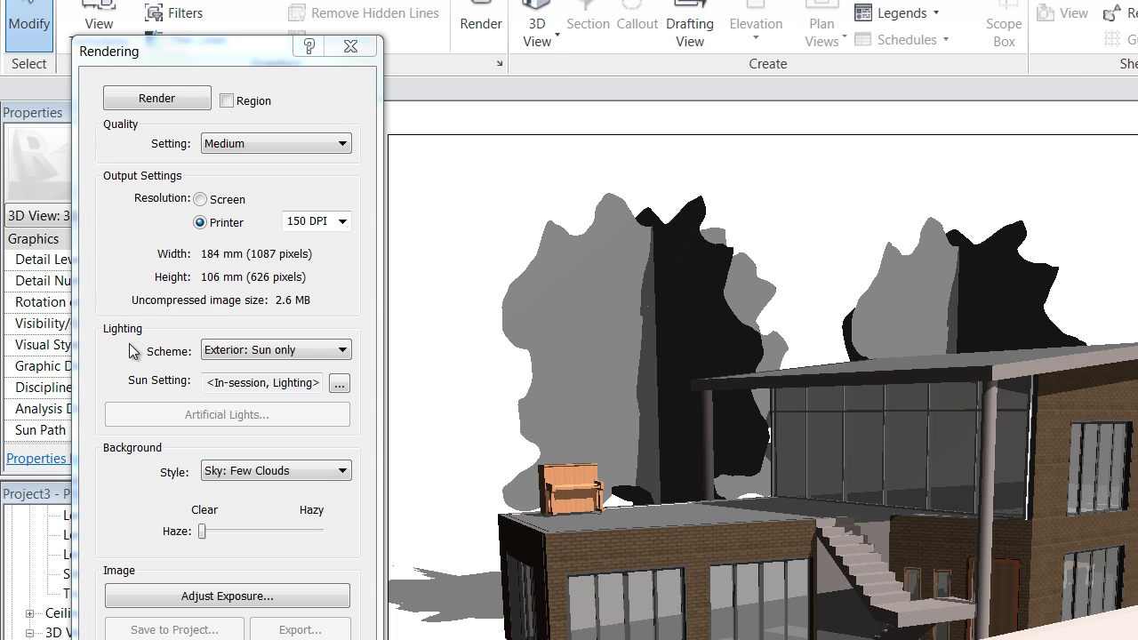
pyautogui.click(271, 350)
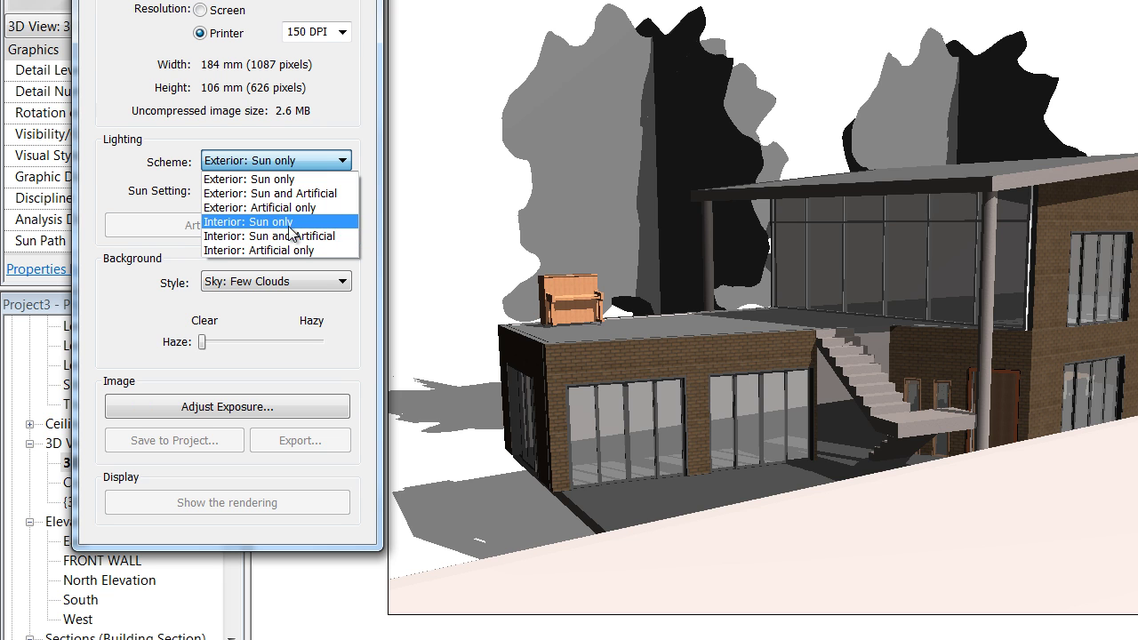
pyautogui.click(310, 165)
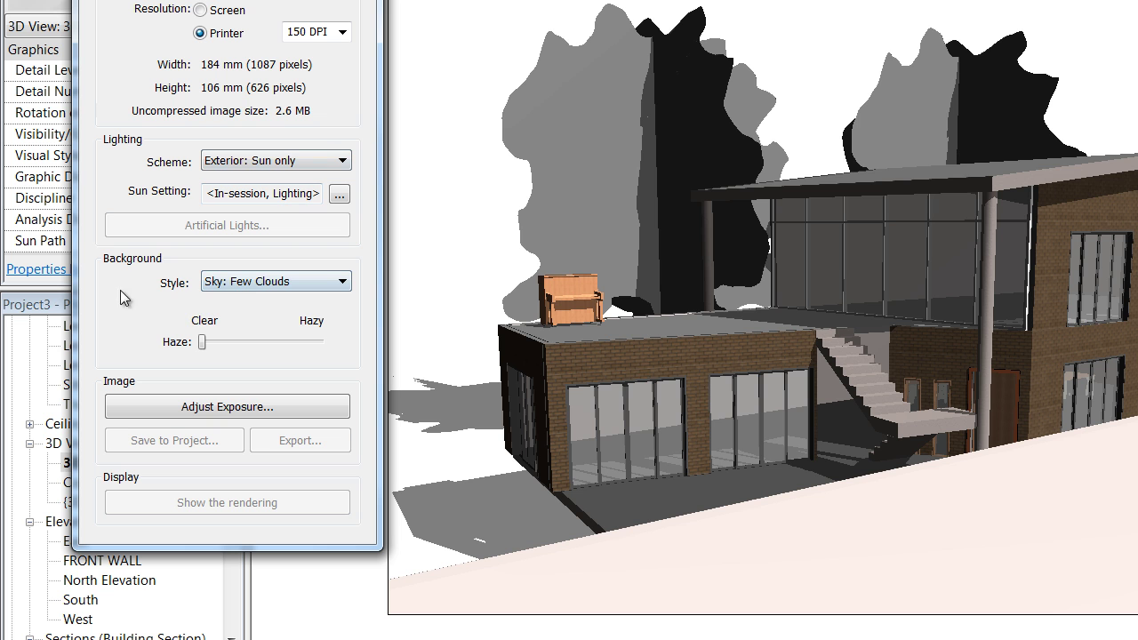
pyautogui.click(260, 281)
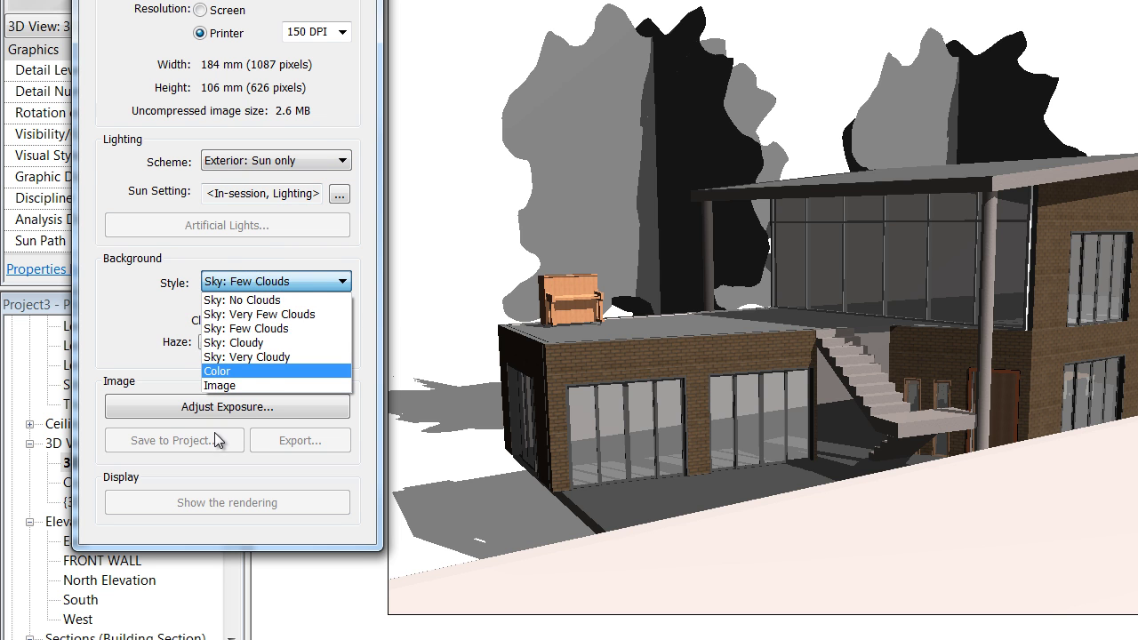
pyautogui.click(259, 386)
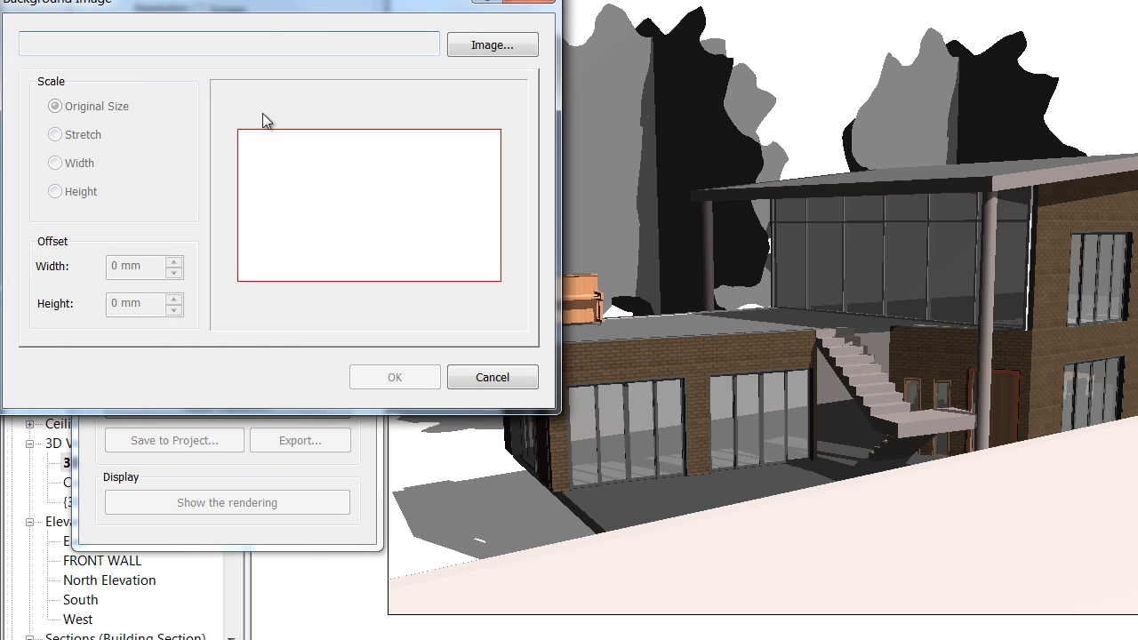
pyautogui.moveTo(264, 5); pyautogui.dragTo(434, 0)
pyautogui.click(685, 327)
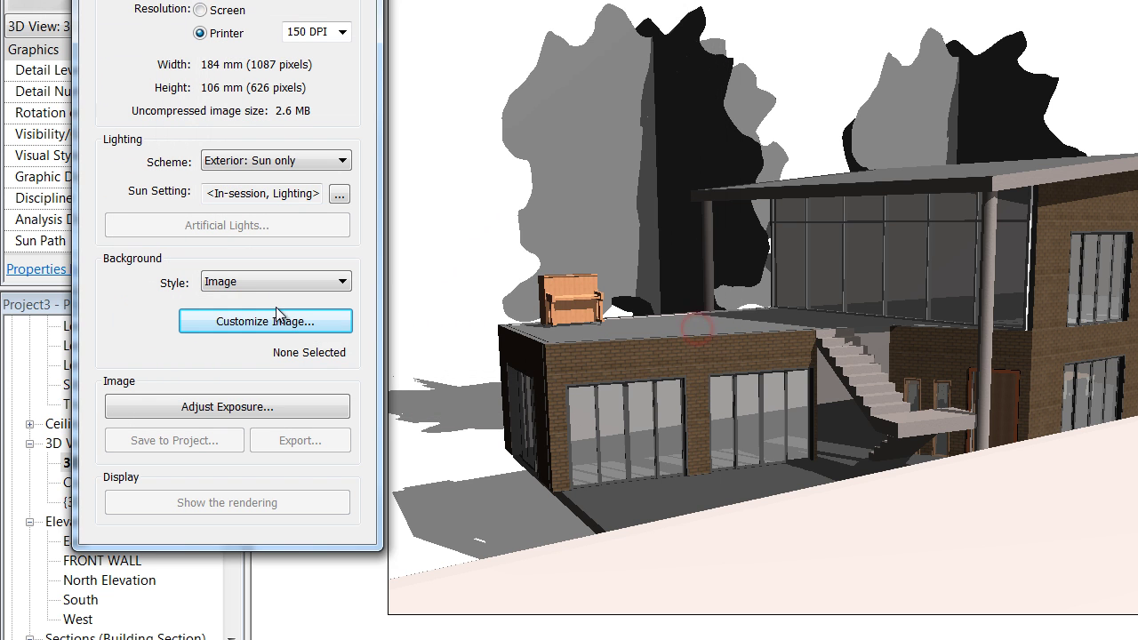
pyautogui.click(275, 282)
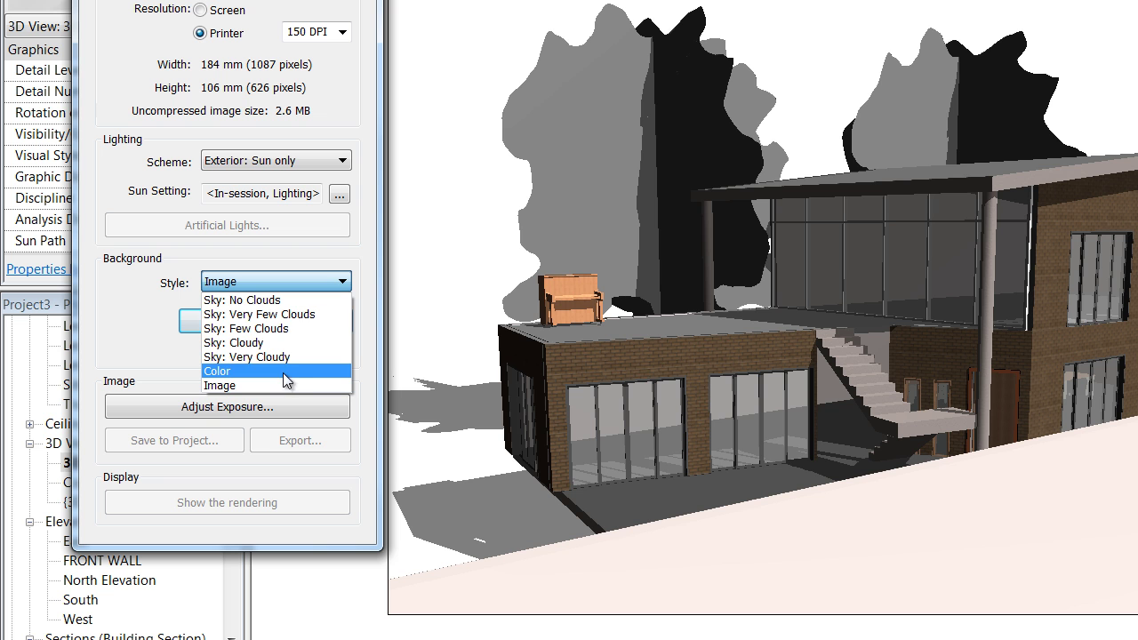
pyautogui.click(291, 303)
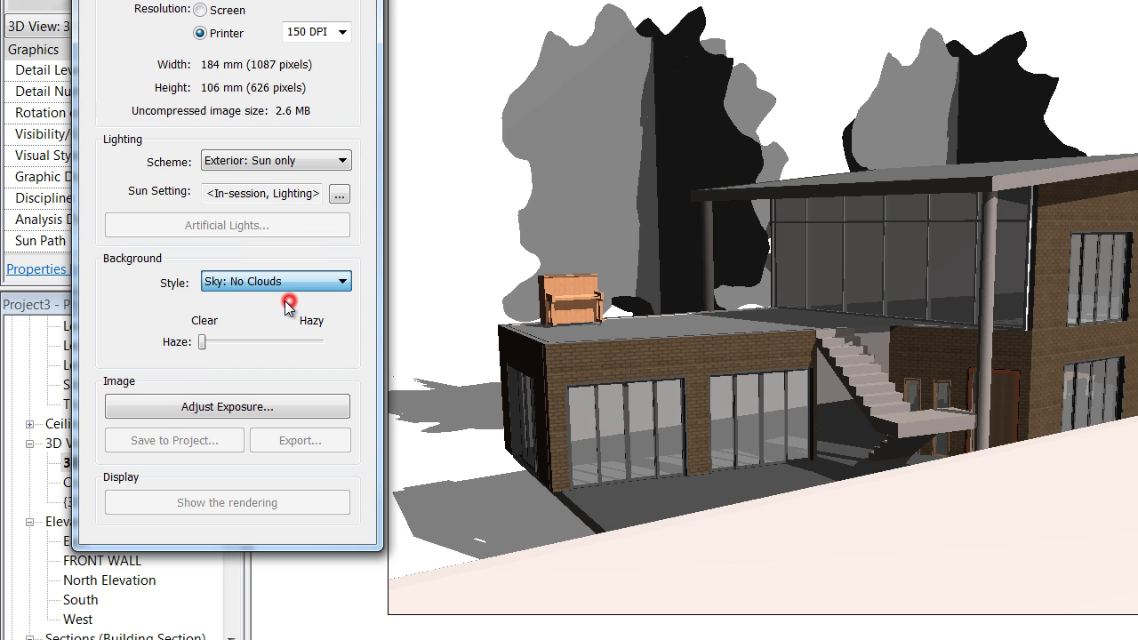
pyautogui.click(236, 283)
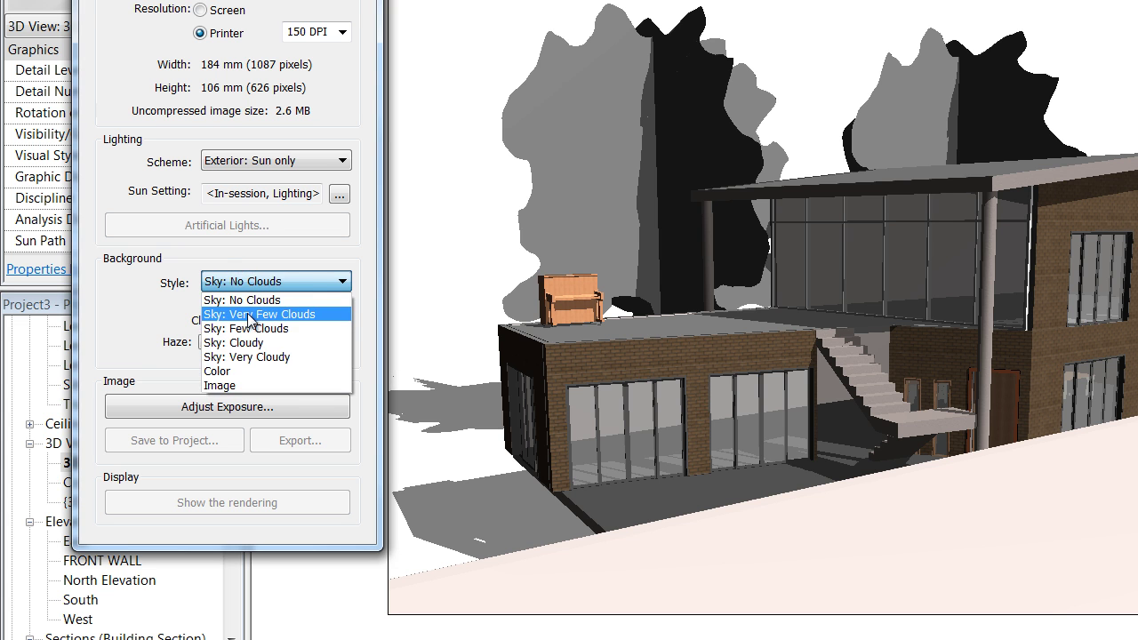
pyautogui.click(249, 316)
pyautogui.click(211, 284)
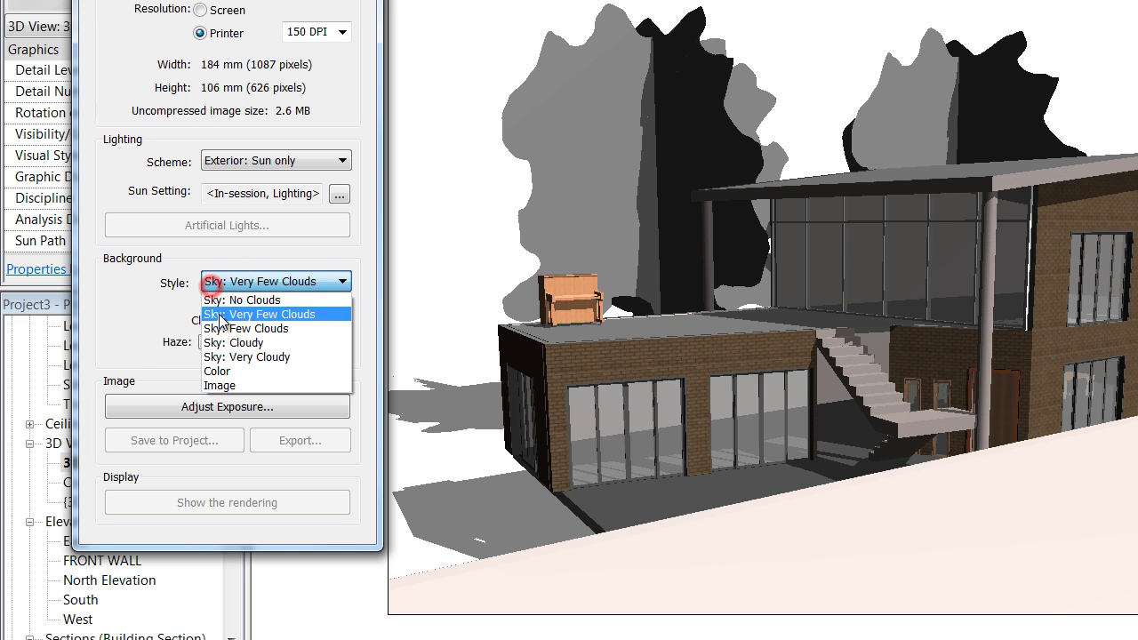
pyautogui.click(227, 323)
pyautogui.click(258, 282)
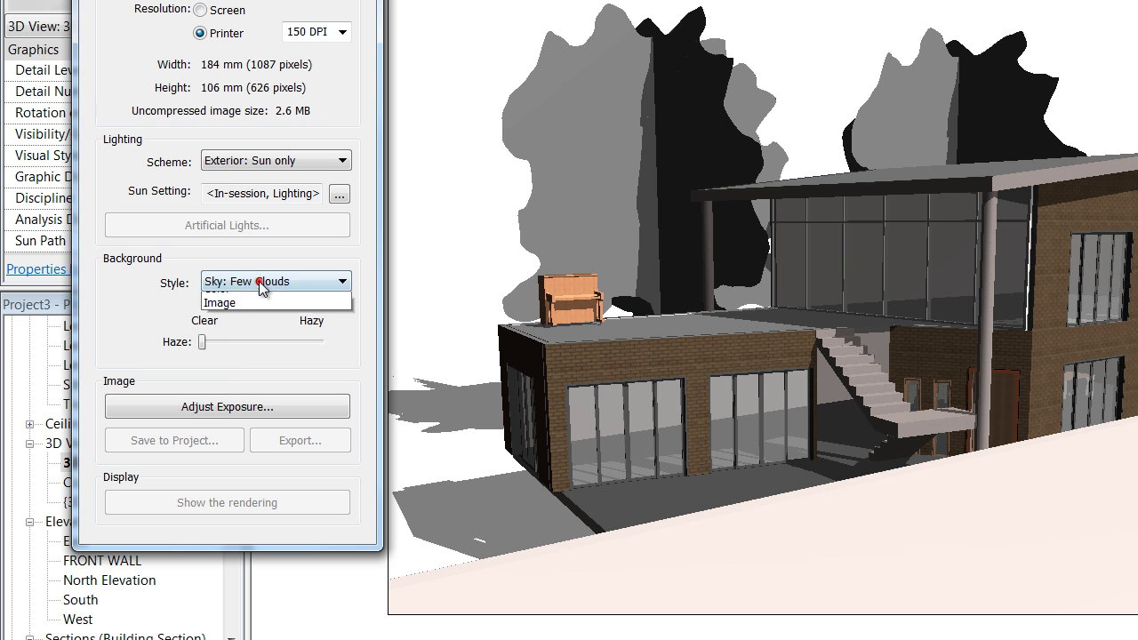
pyautogui.click(258, 283)
pyautogui.click(258, 283)
pyautogui.click(256, 283)
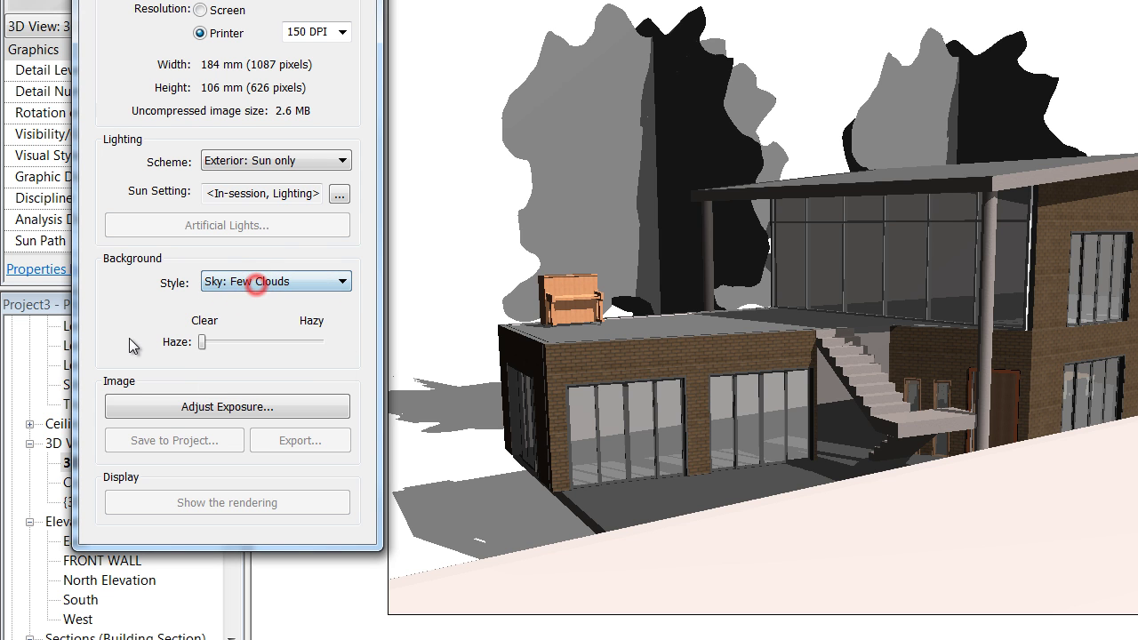
pyautogui.click(238, 281)
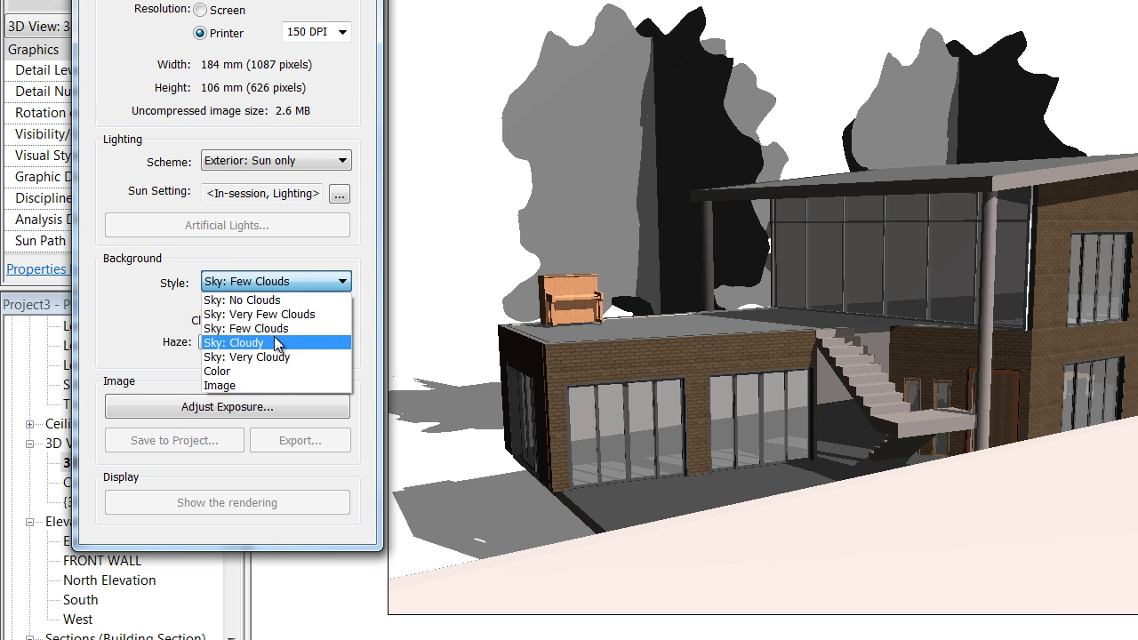
pyautogui.click(272, 325)
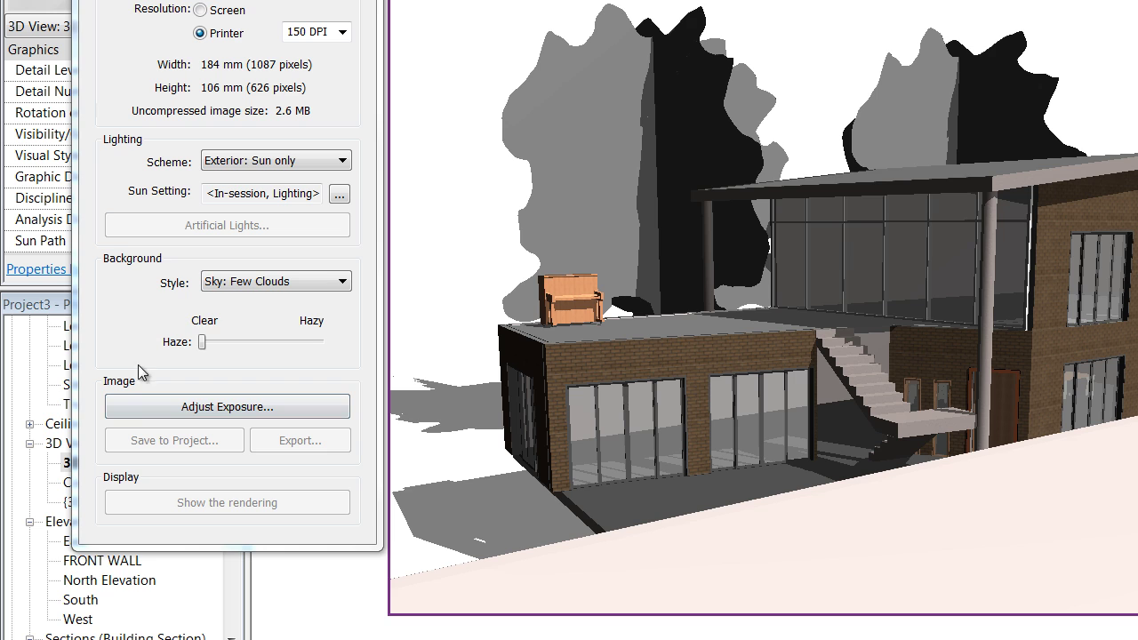
pyautogui.click(143, 404)
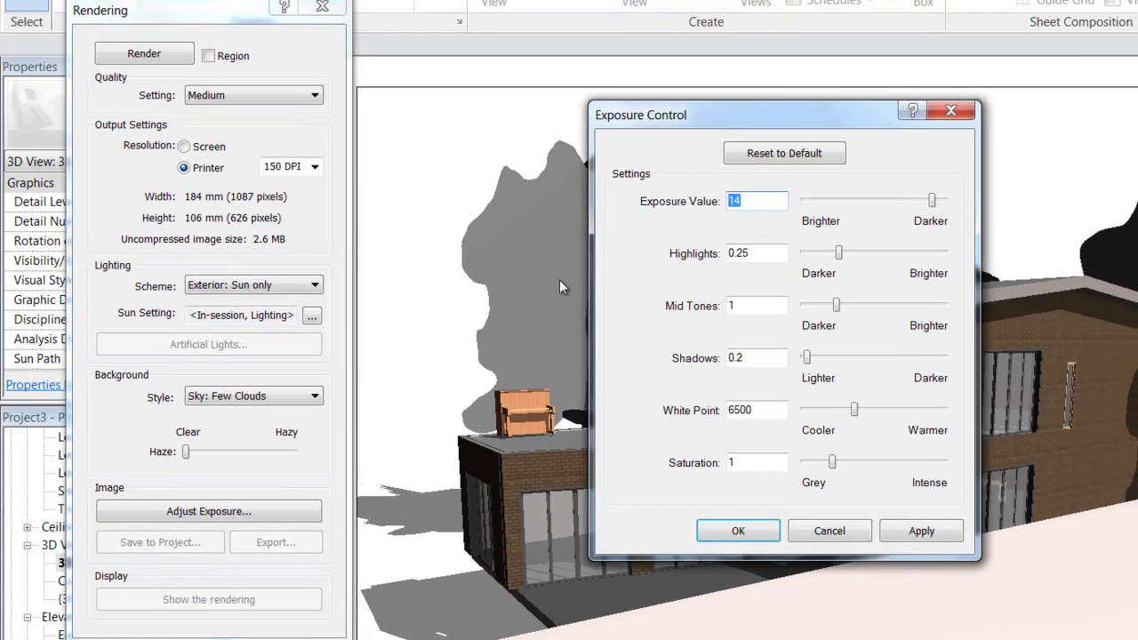
# - Accept the exposure settings unchanged and select the crop region of 3D View 1
pyautogui.moveTo(726, 124); pyautogui.dragTo(564, 110)
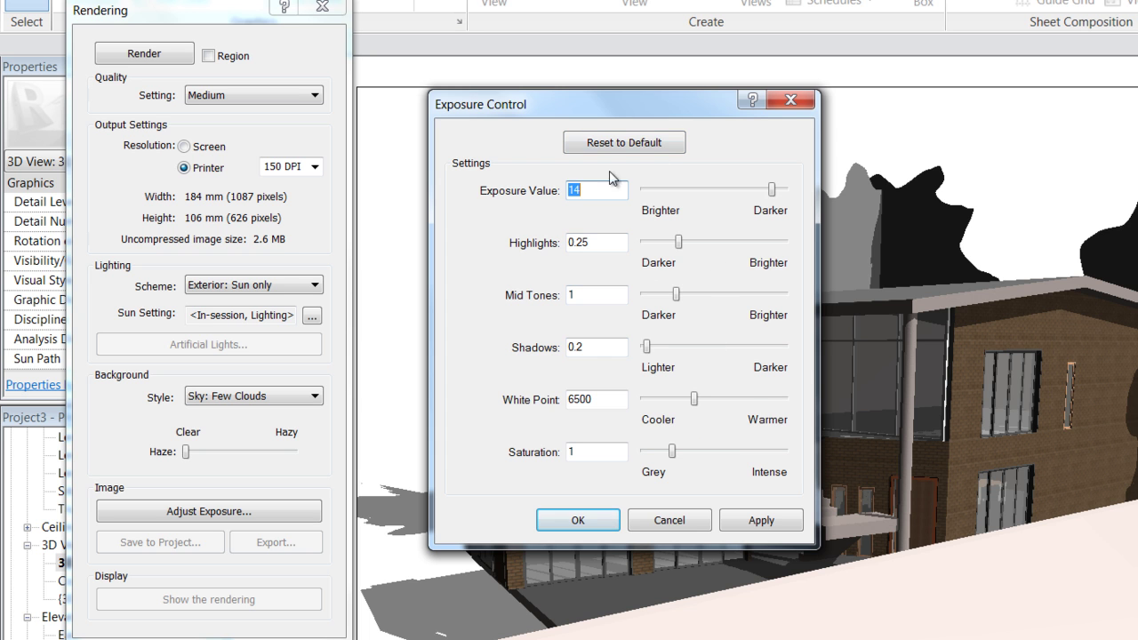
pyautogui.click(588, 521)
pyautogui.click(186, 18)
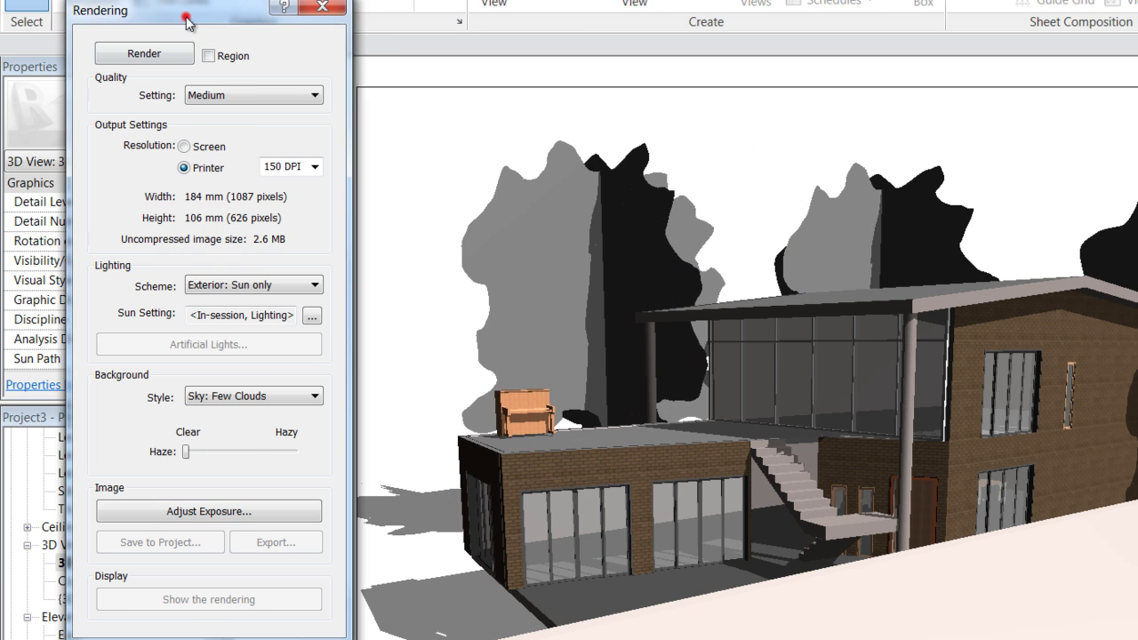
pyautogui.moveTo(185, 18)
pyautogui.mouseDown()
pyautogui.moveTo(151, 50)
pyautogui.moveTo(169, 10)
pyautogui.mouseUp()
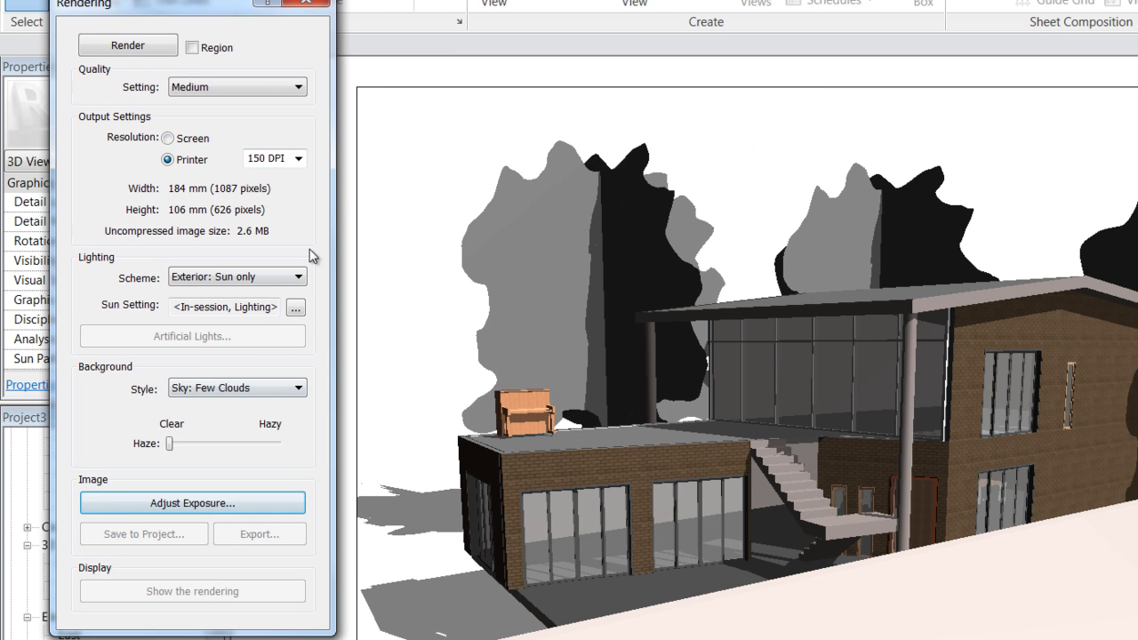
pyautogui.click(386, 68)
pyautogui.click(364, 110)
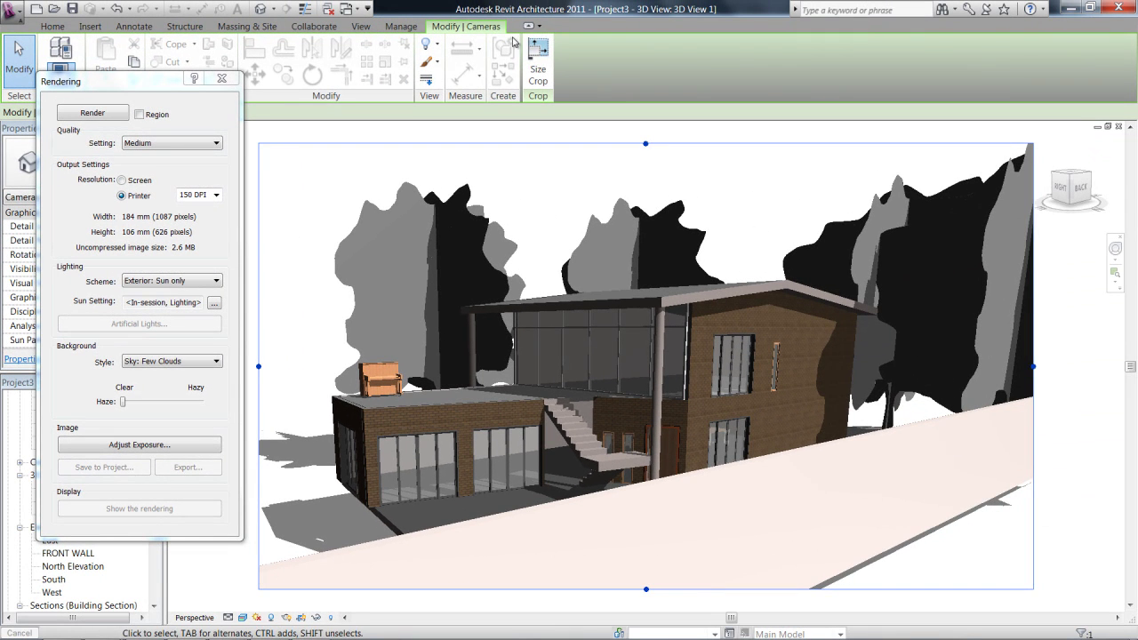
# - Scale the crop region proportionally to 210 mm wide by 121 mm high
pyautogui.click(537, 60)
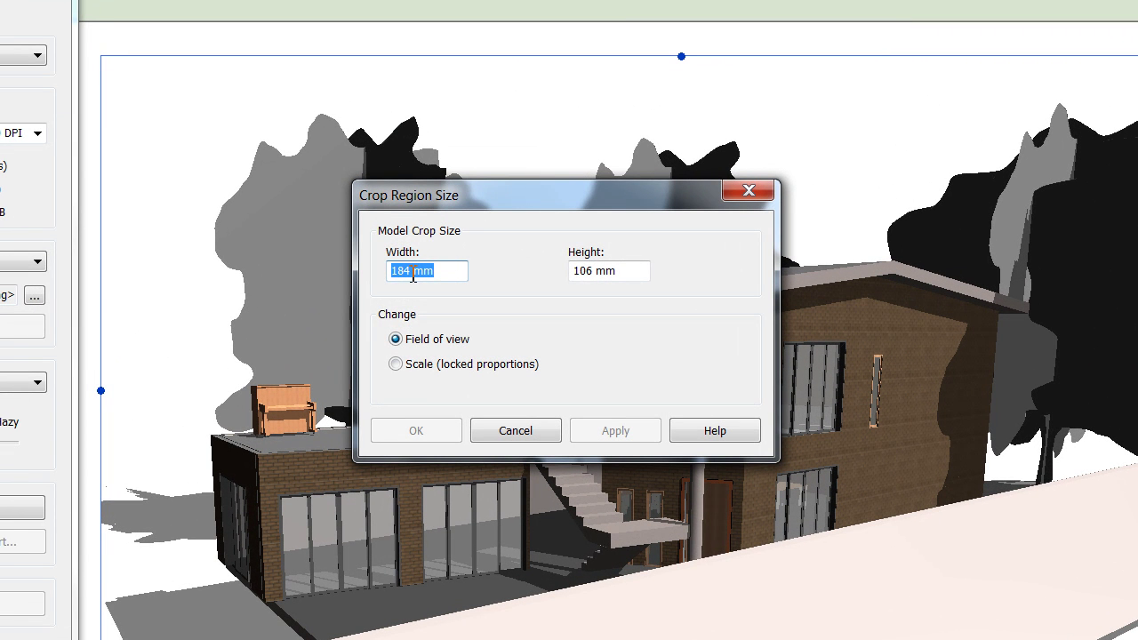
pyautogui.doubleClick(406, 271)
pyautogui.click(402, 365)
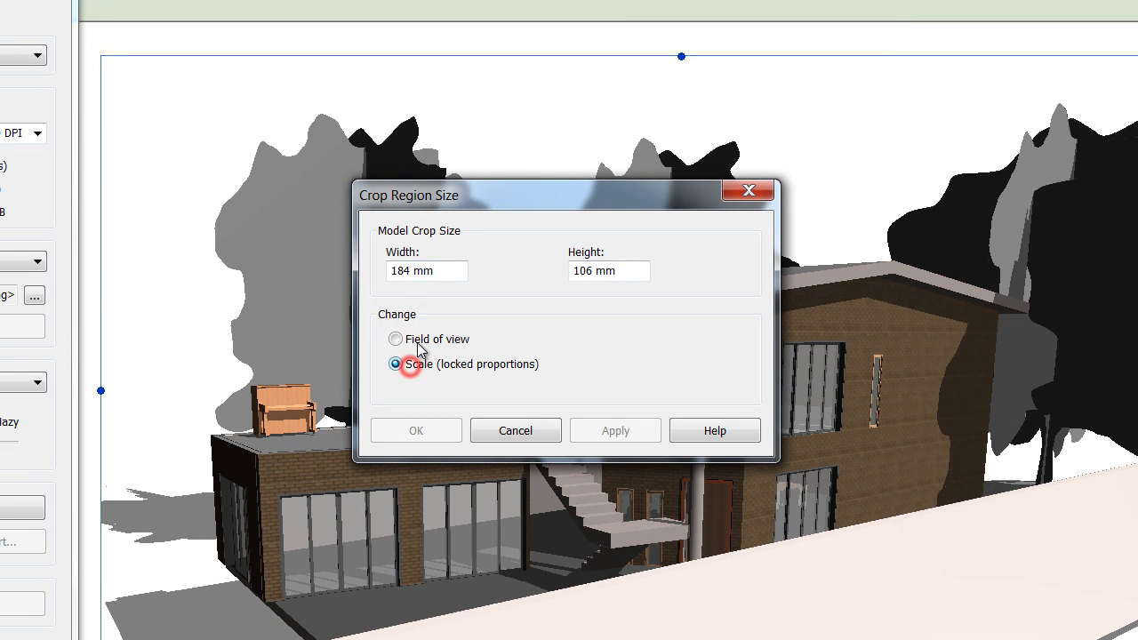
pyautogui.doubleClick(405, 272)
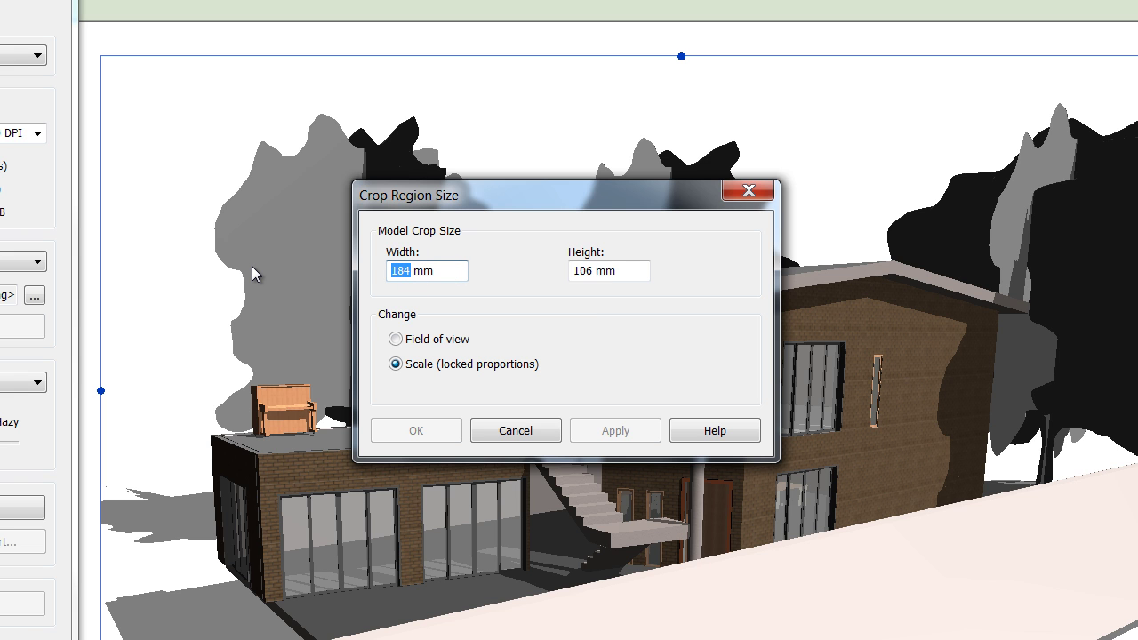
pyautogui.write('420')
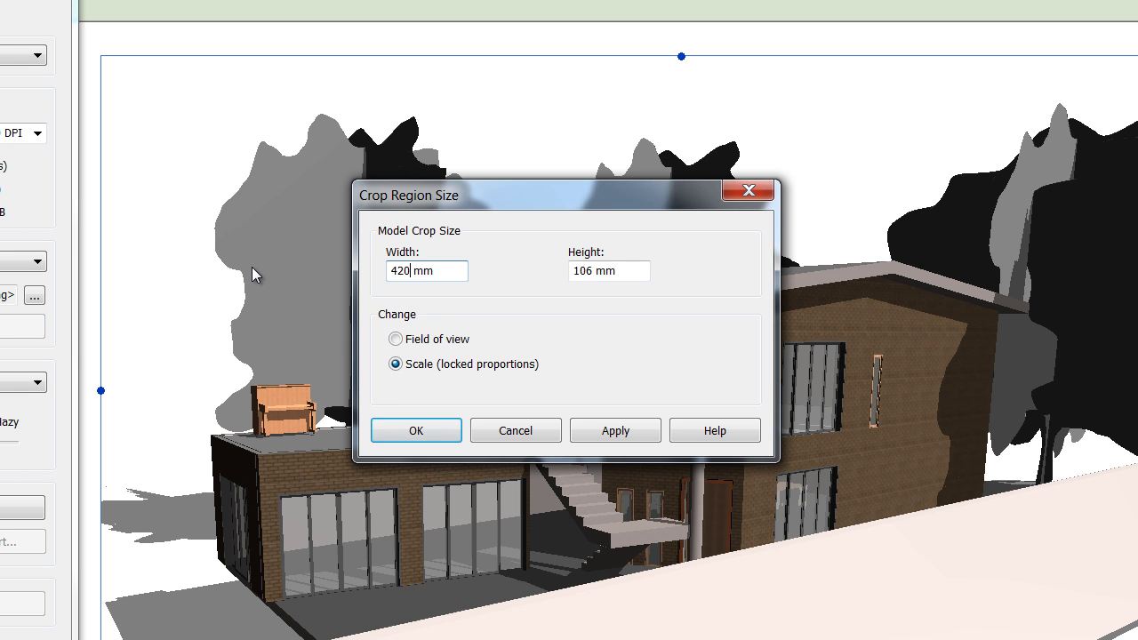
pyautogui.press('BackSpace')
pyautogui.press('BackSpace')
pyautogui.press('BackSpace')
pyautogui.write('210')
pyautogui.click(591, 433)
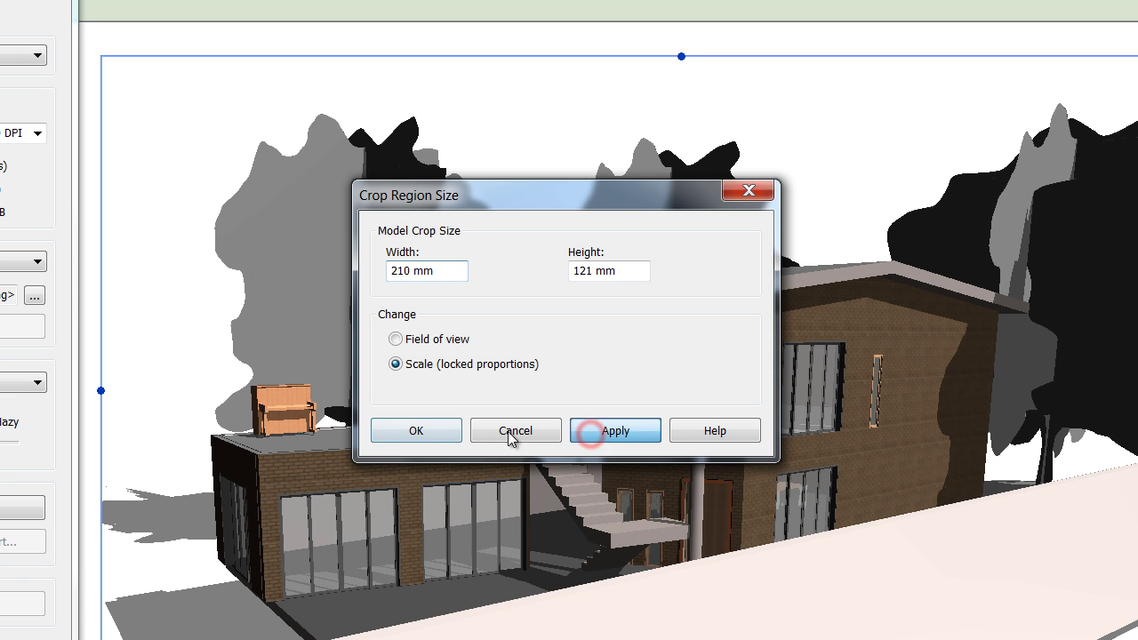
pyautogui.click(430, 432)
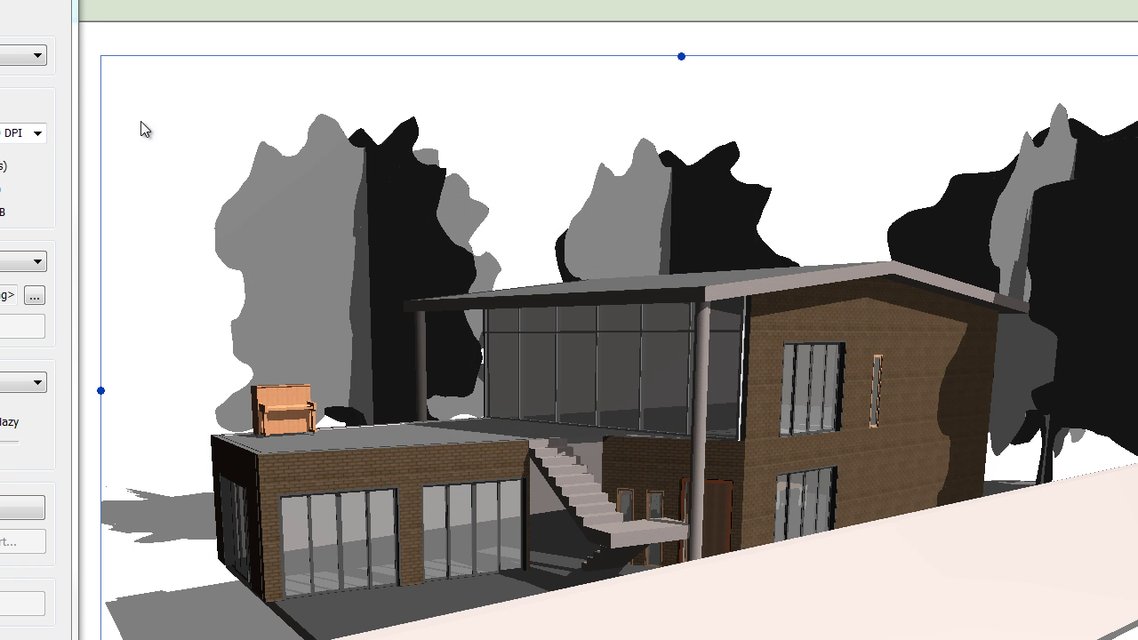
# - Render 3D View 1, keeping the progress window open until it reaches 100 %
pyautogui.click(109, 41)
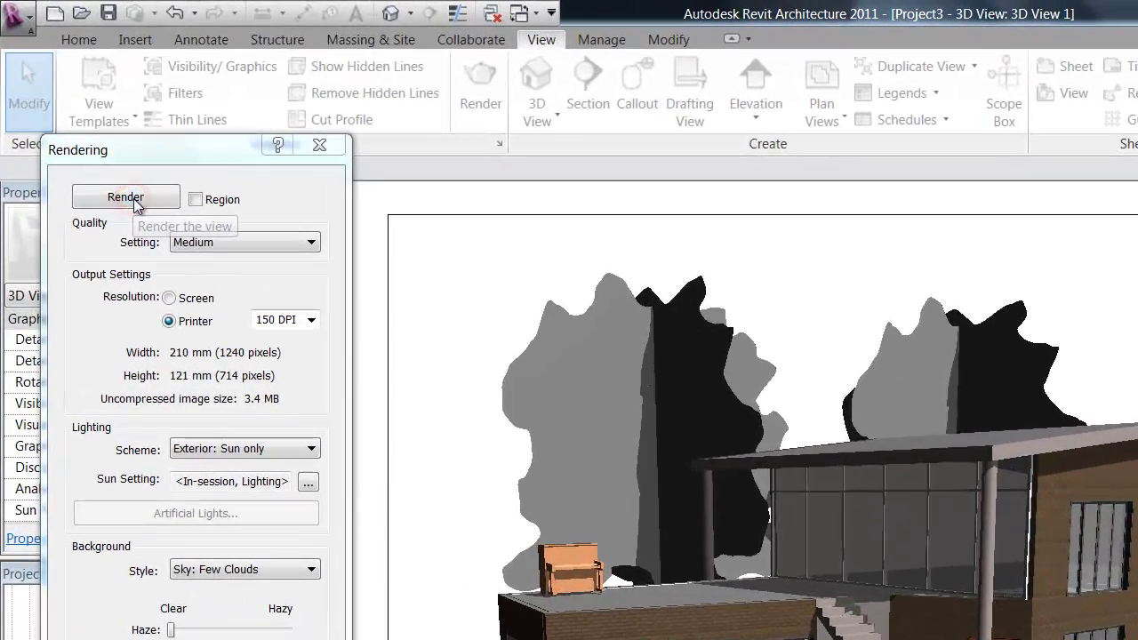
pyautogui.click(89, 133)
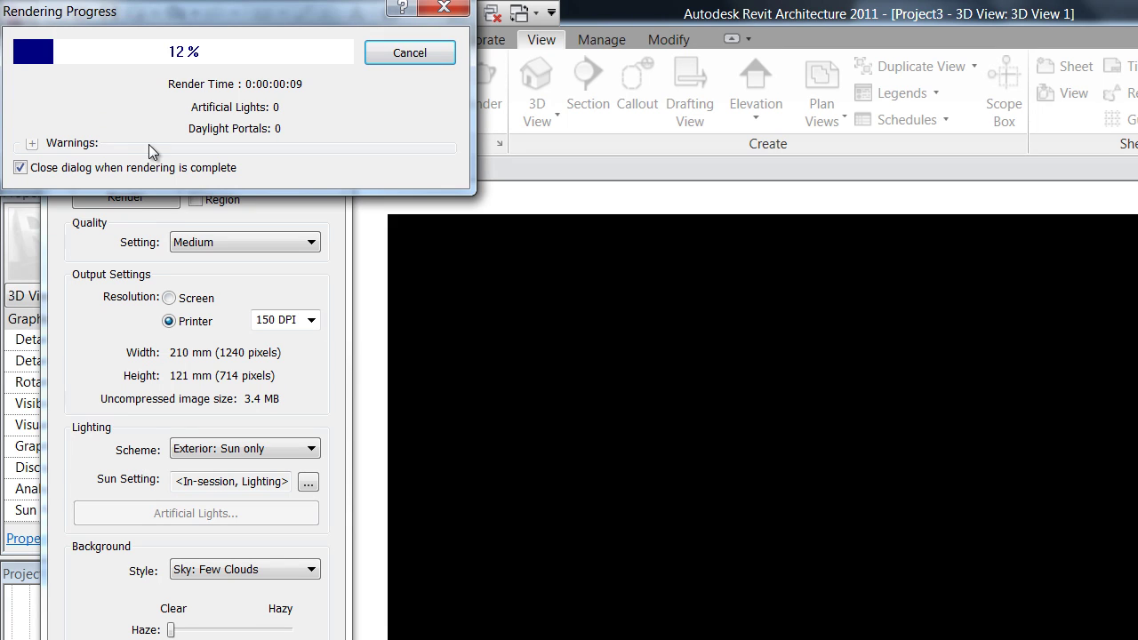
pyautogui.click(20, 167)
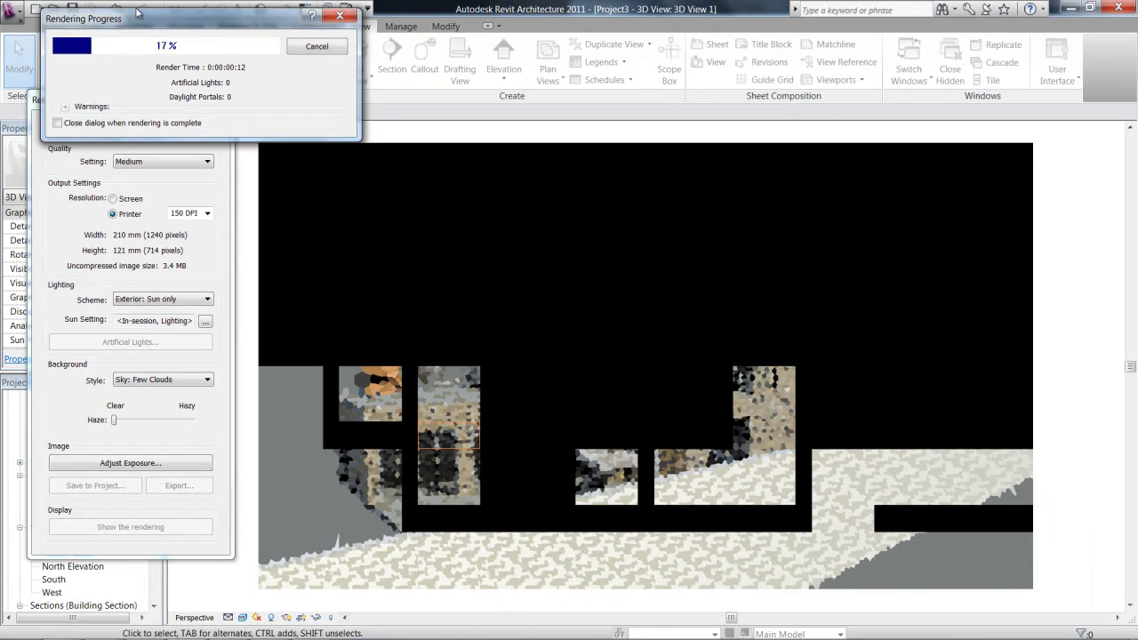
pyautogui.moveTo(153, 16); pyautogui.dragTo(354, 22)
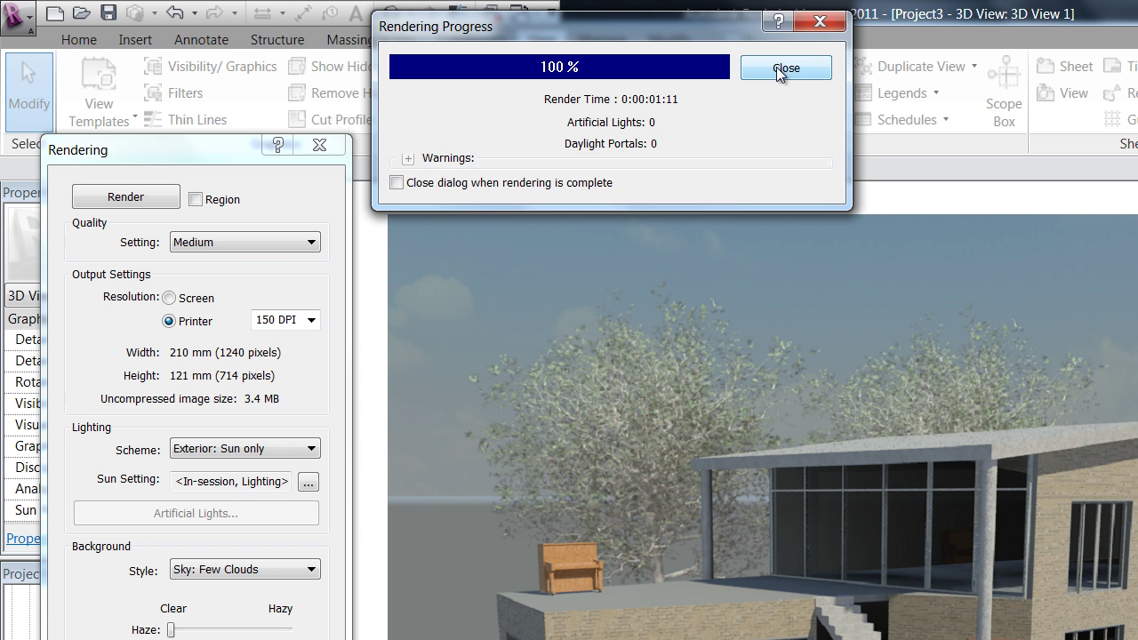
# - Save the finished rendering to the project as 3D View 1_1 and start the image export
pyautogui.click(782, 68)
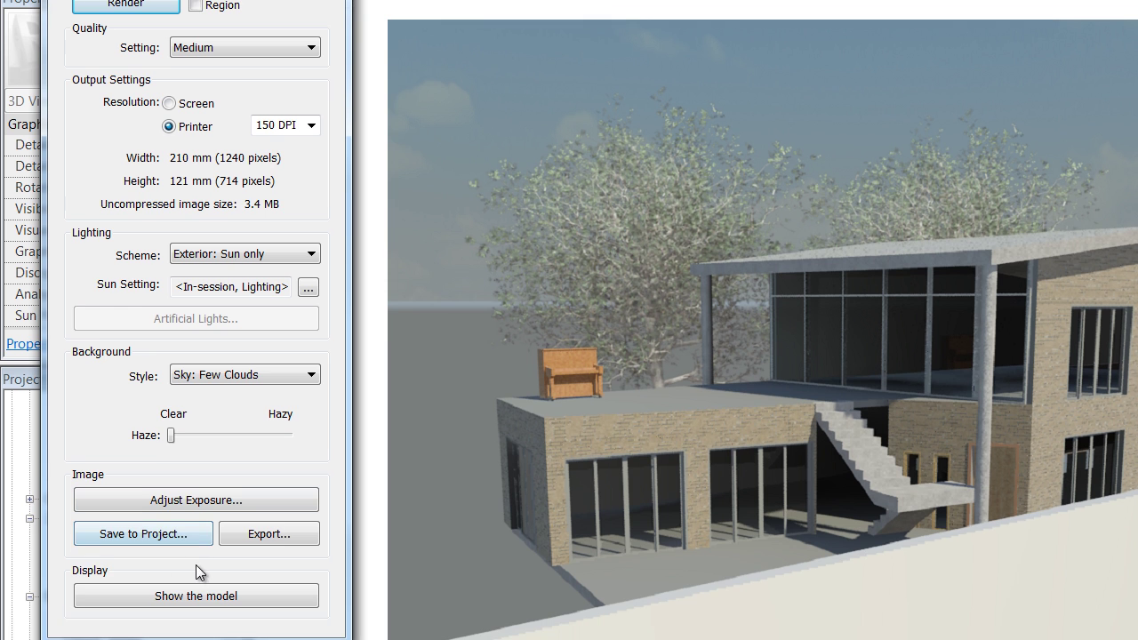
pyautogui.click(158, 536)
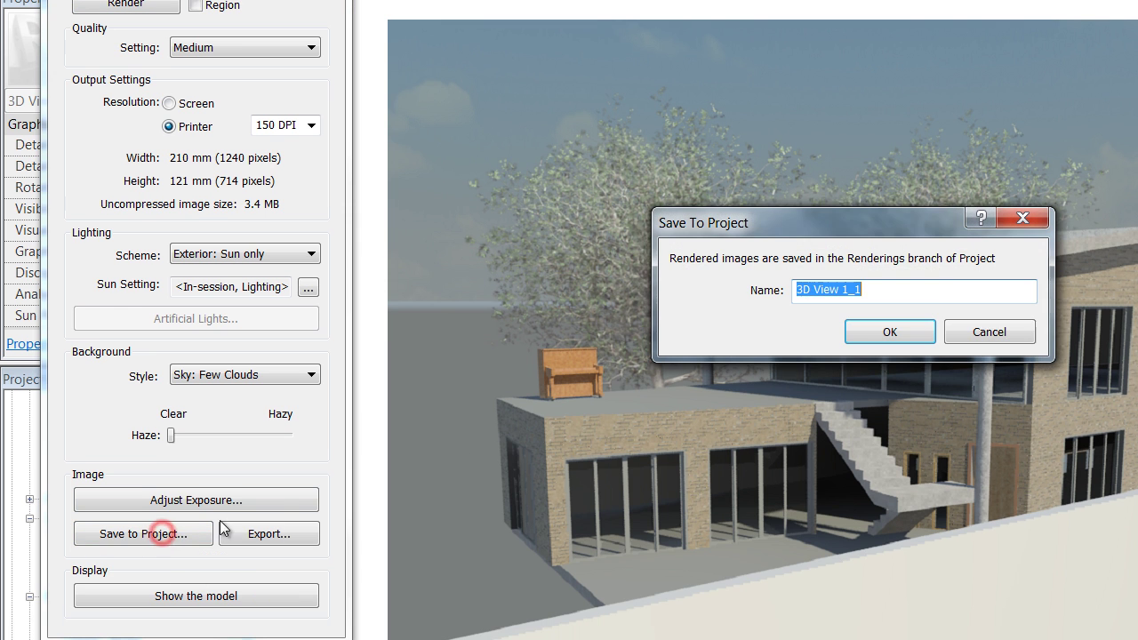
pyautogui.click(866, 334)
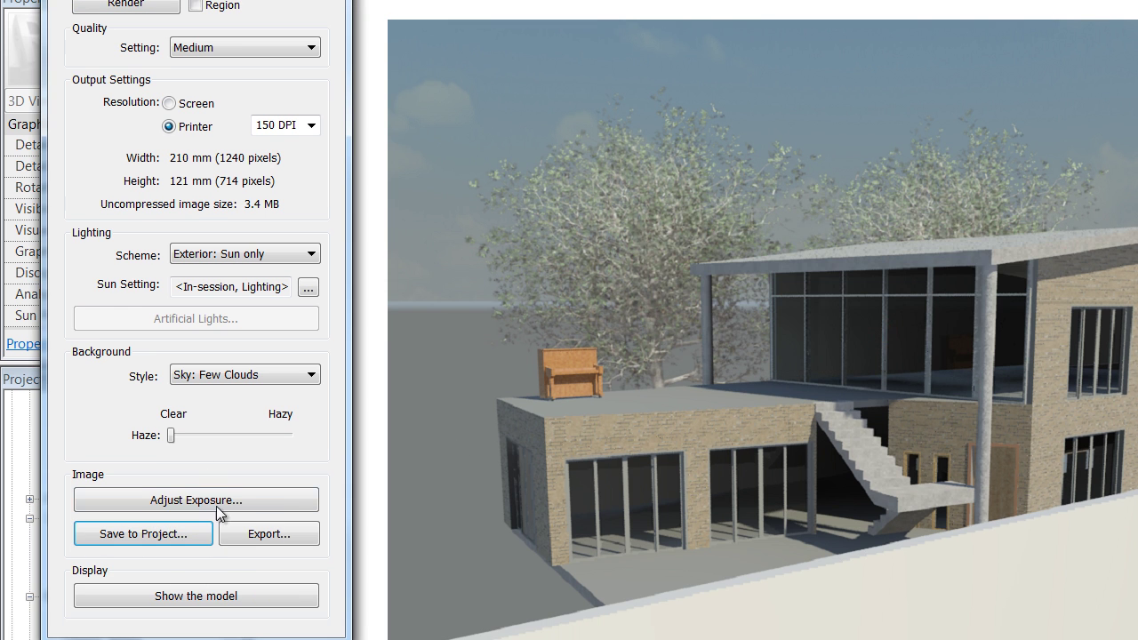
pyautogui.click(254, 536)
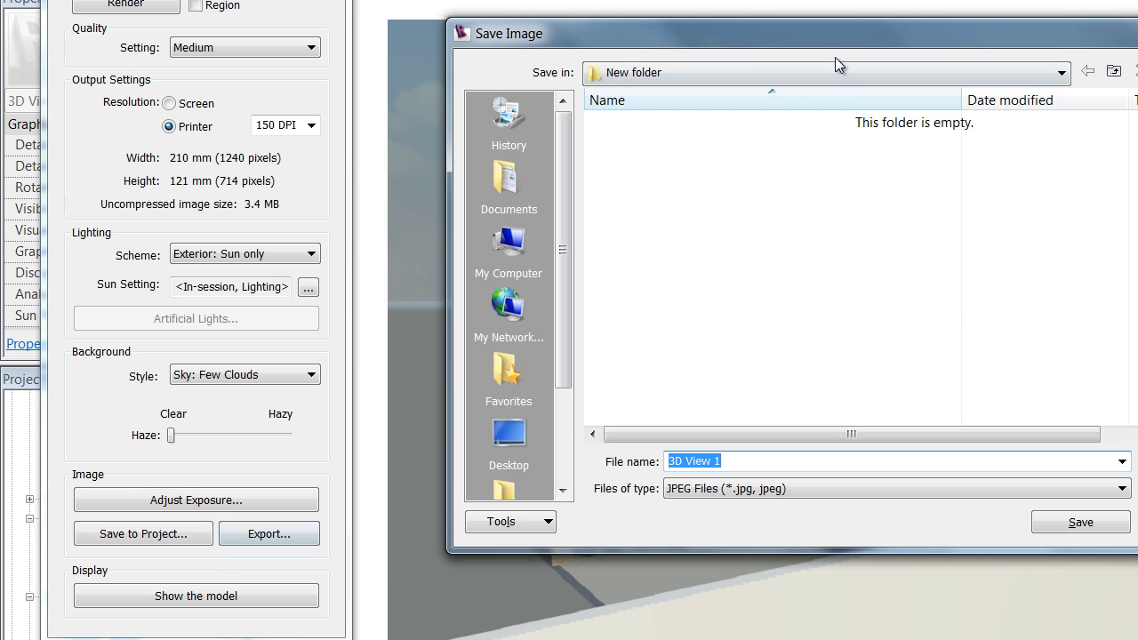
# - Save the rendering as the JPEG file '3D View 1' in New folder
pyautogui.moveTo(739, 44); pyautogui.dragTo(698, 17)
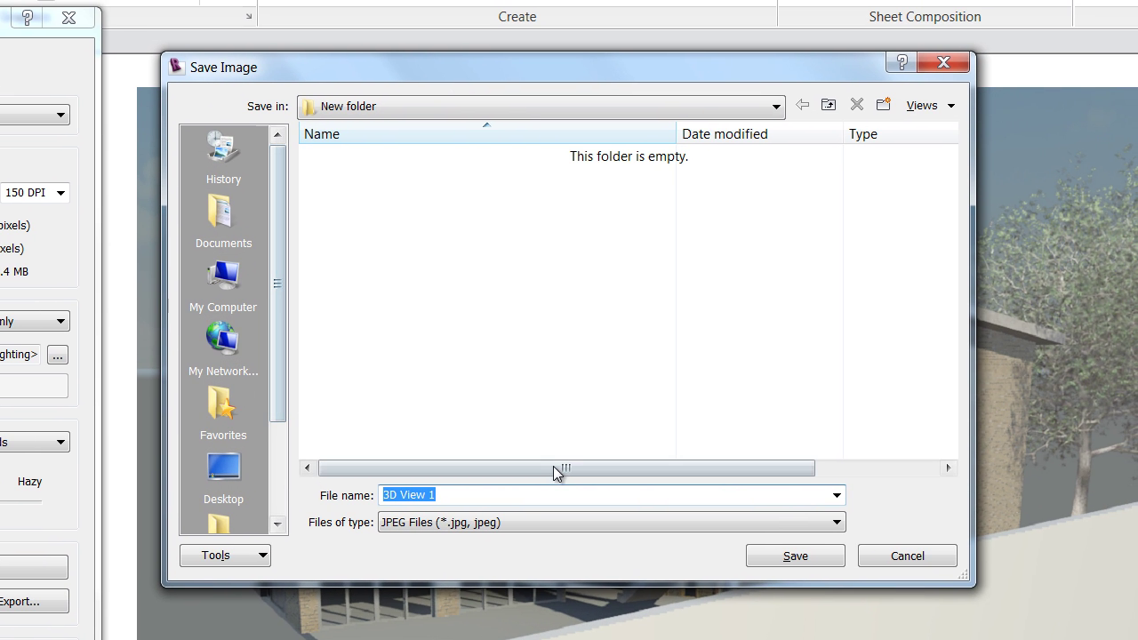
pyautogui.click(460, 528)
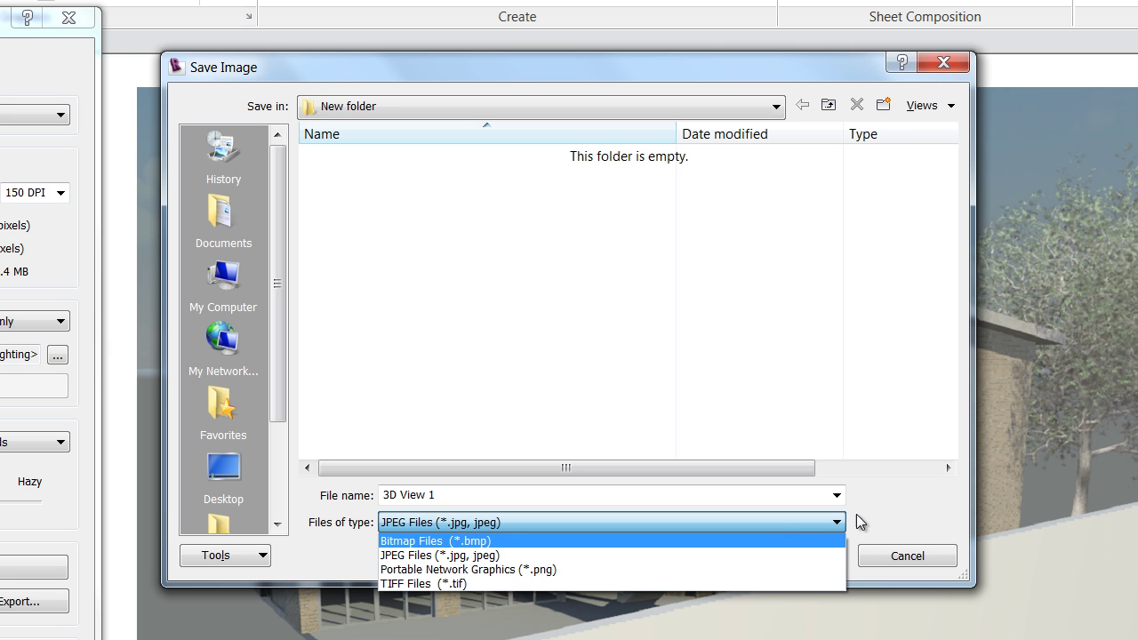
pyautogui.click(827, 525)
pyautogui.click(813, 556)
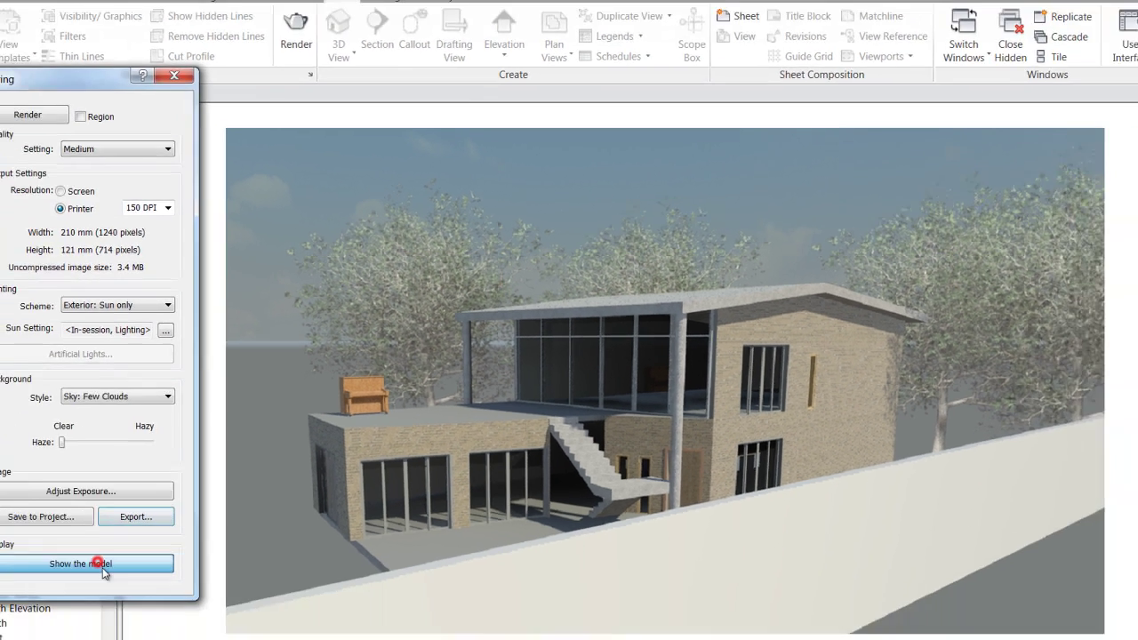
pyautogui.click(151, 528)
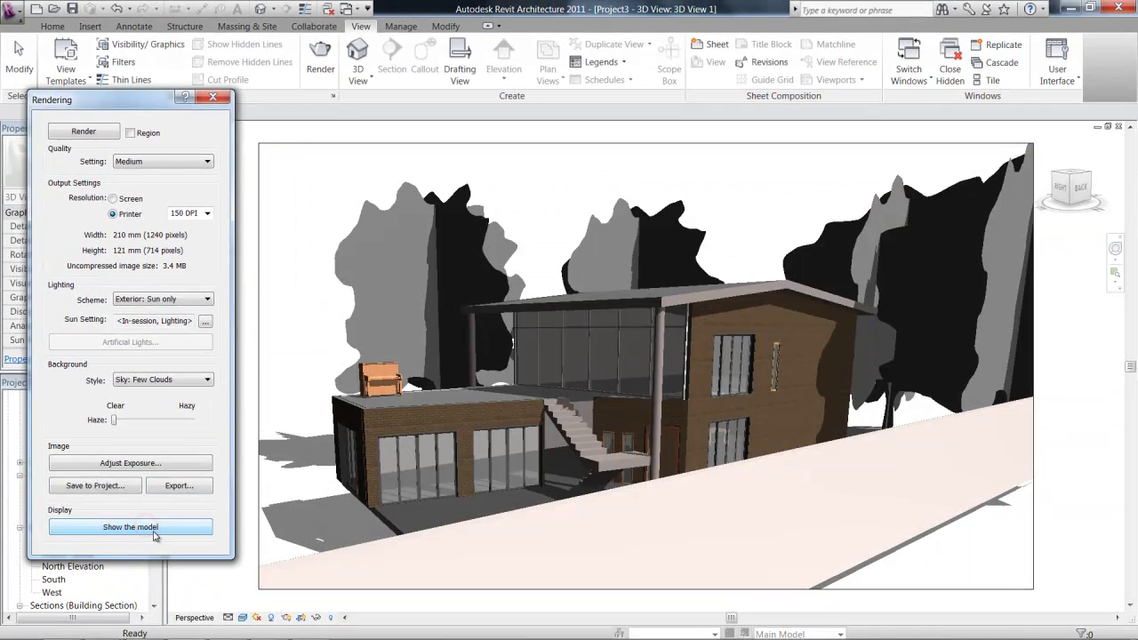
pyautogui.click(153, 530)
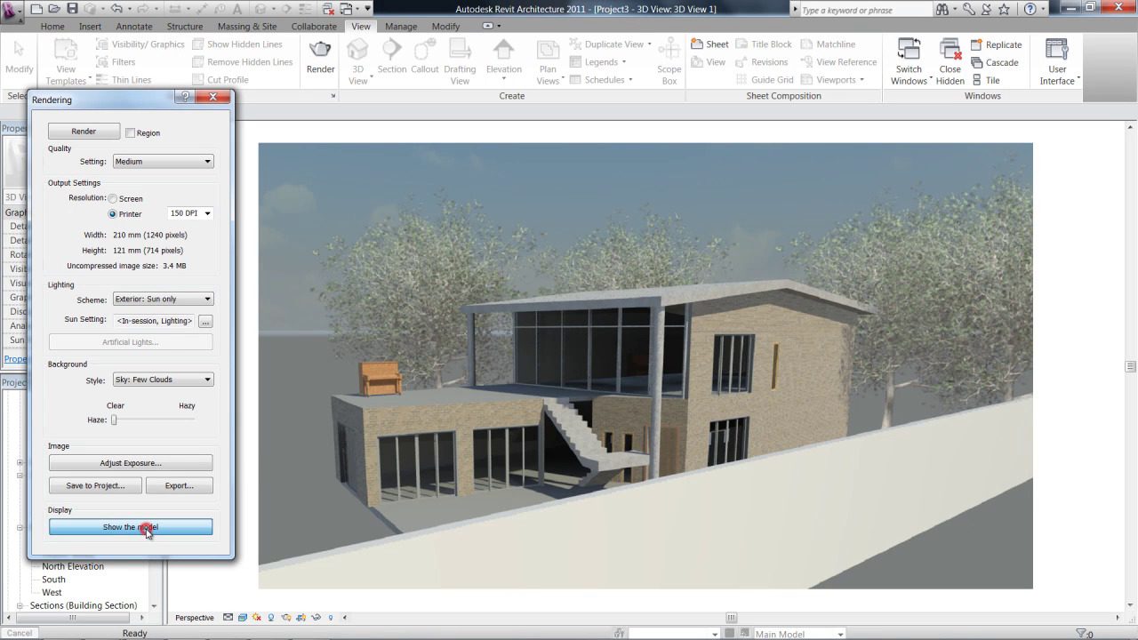
pyautogui.click(148, 530)
pyautogui.click(148, 530)
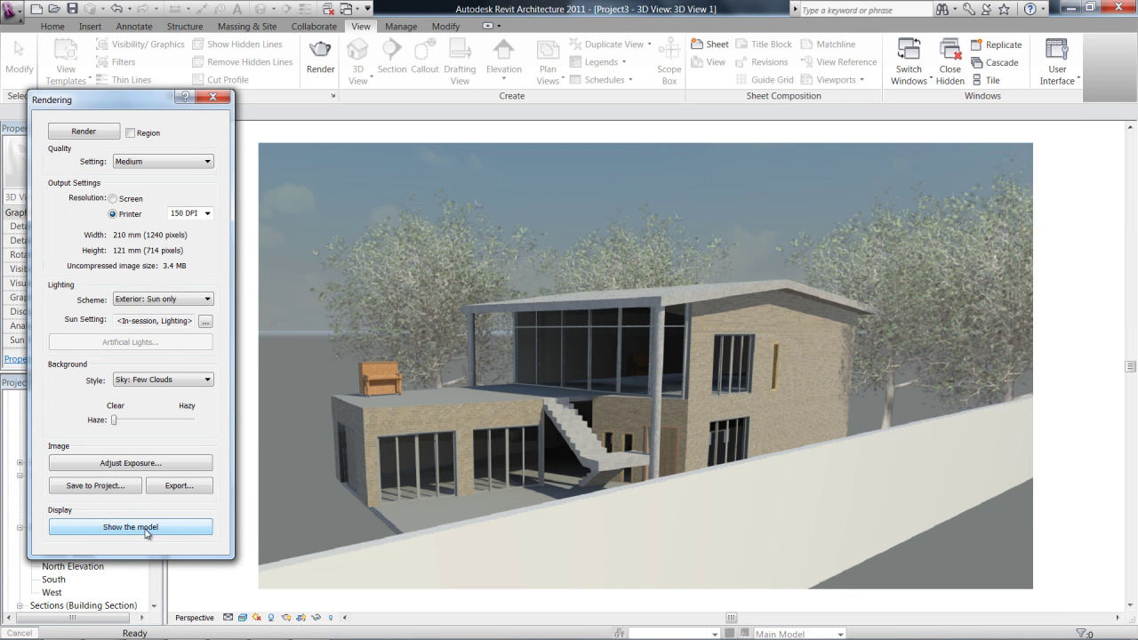